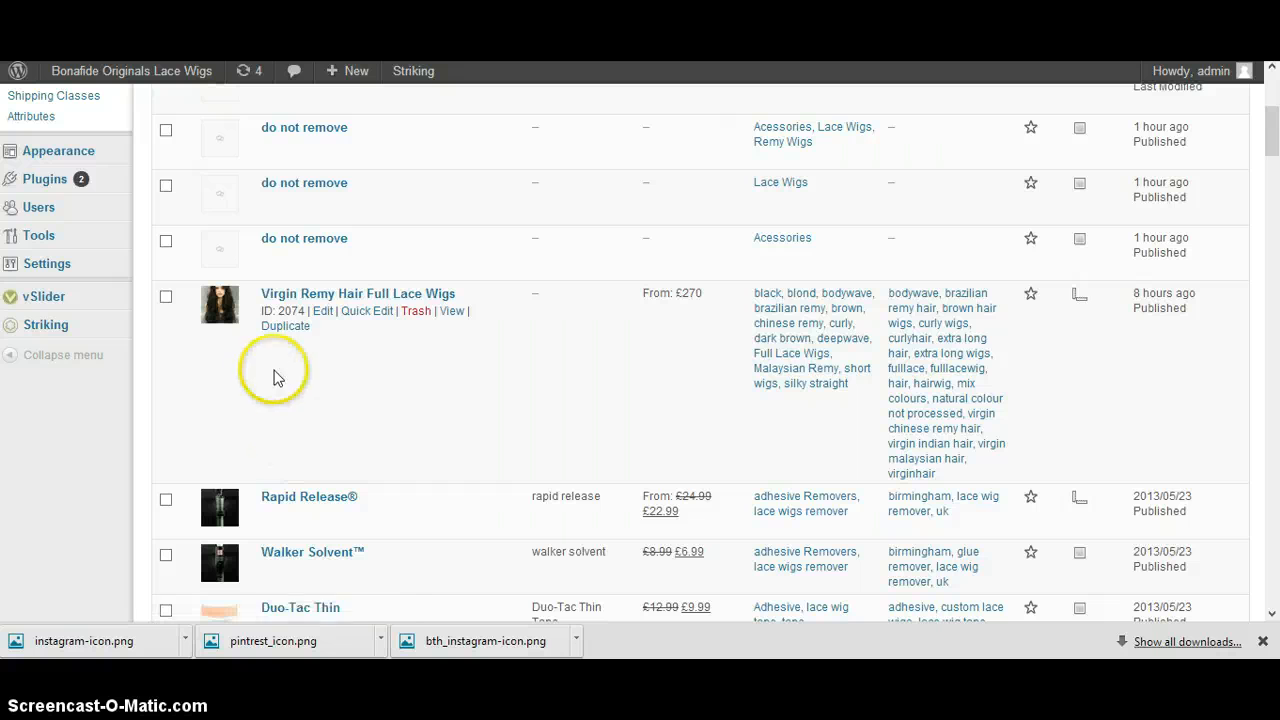
Open the Virgin Remy Hair Full Lace Wigs product for editing and show its shipping data
left_click(330, 312)
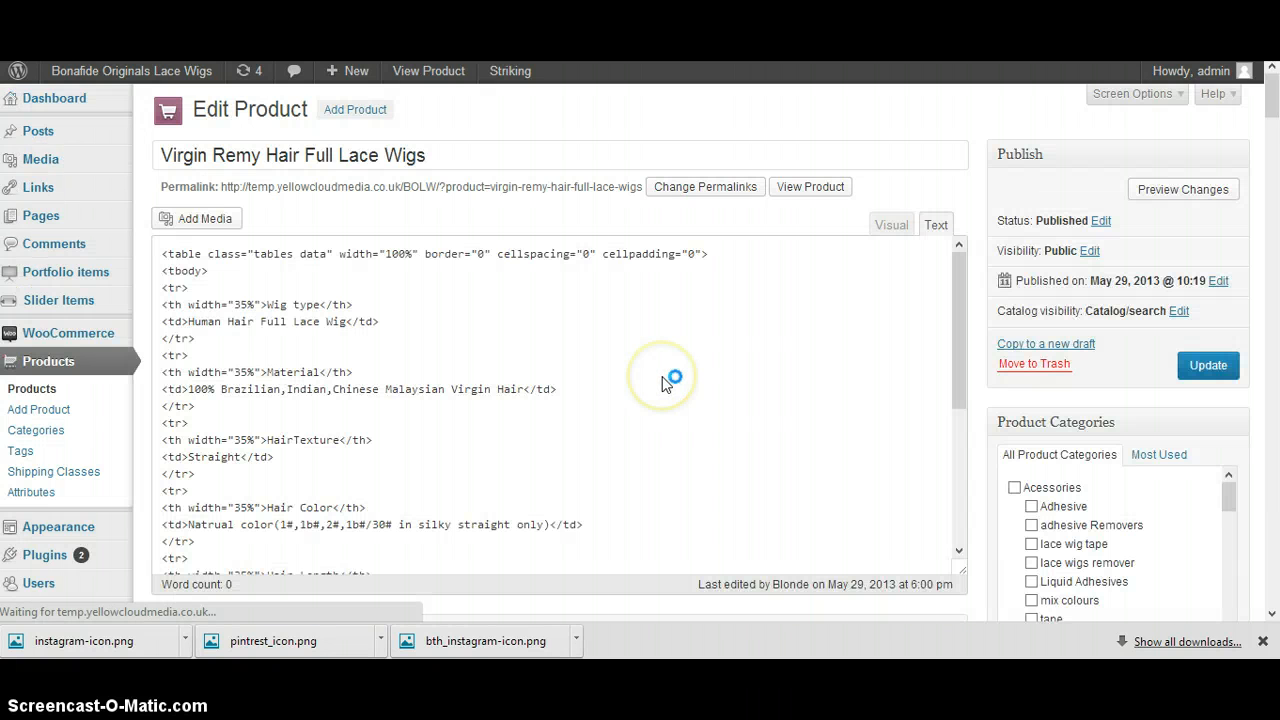
scroll(980, 330, "down", 5)
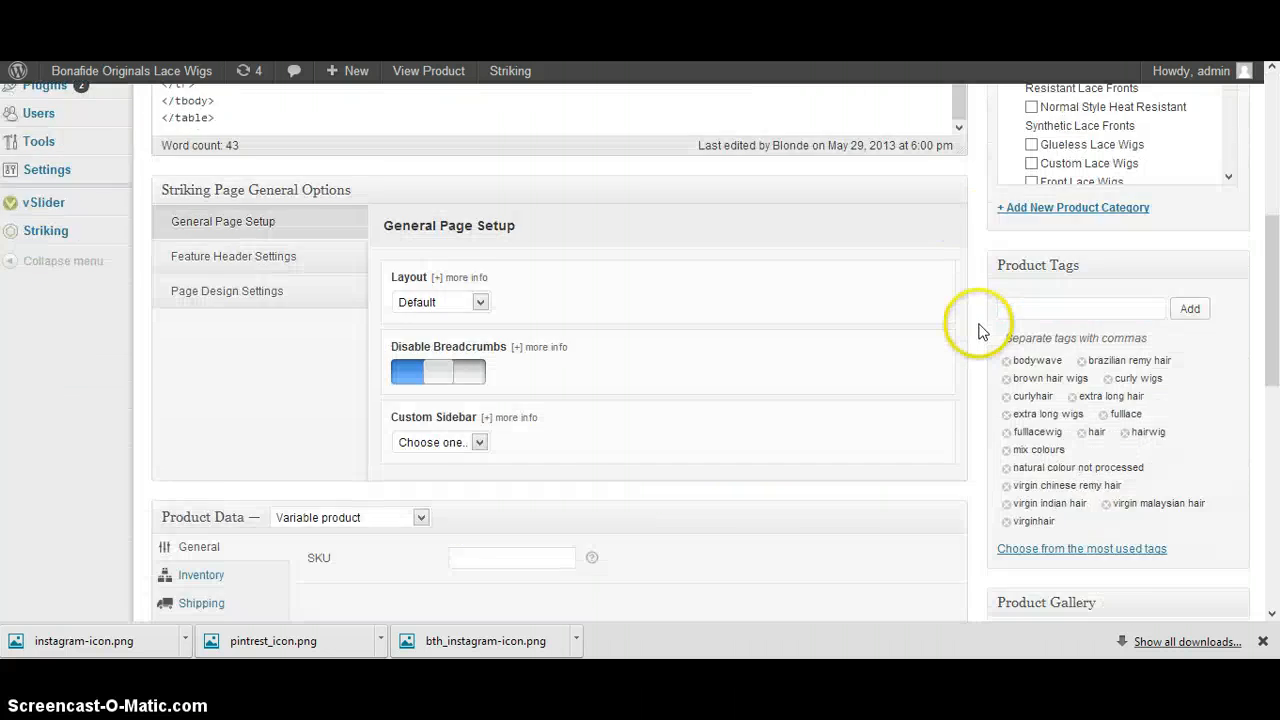
scroll(980, 330, "down", 4)
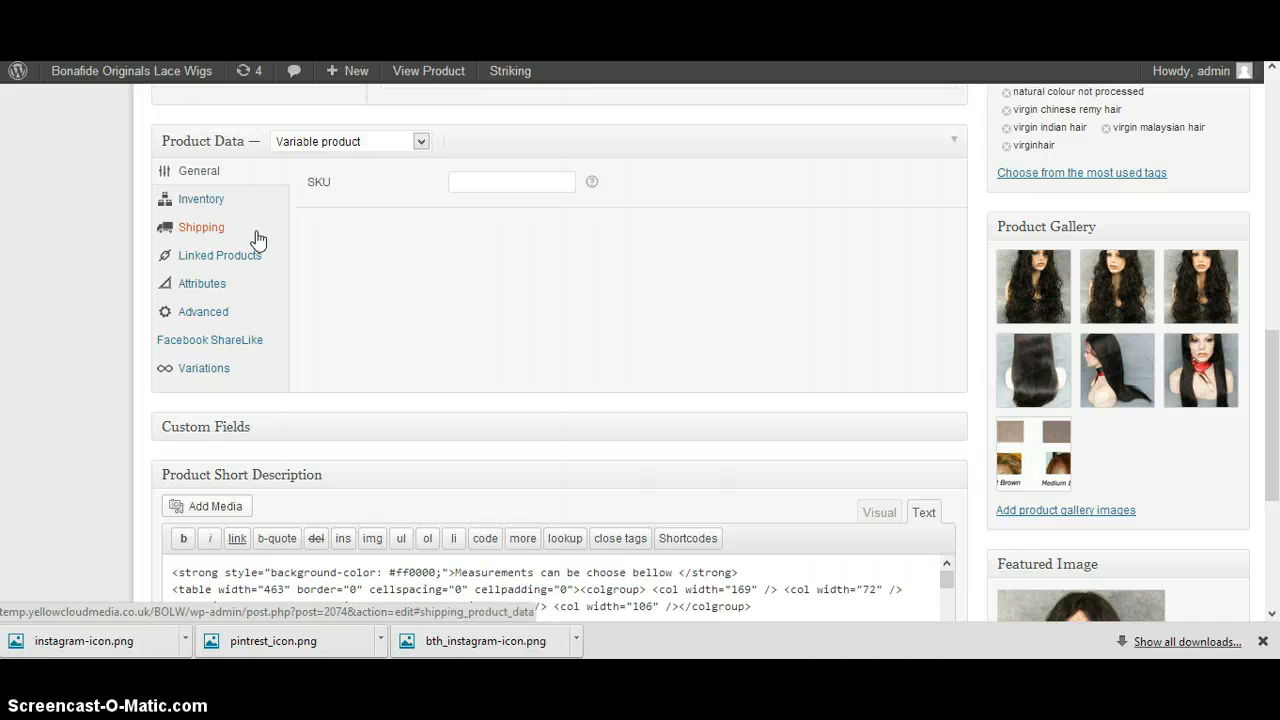
left_click(256, 236)
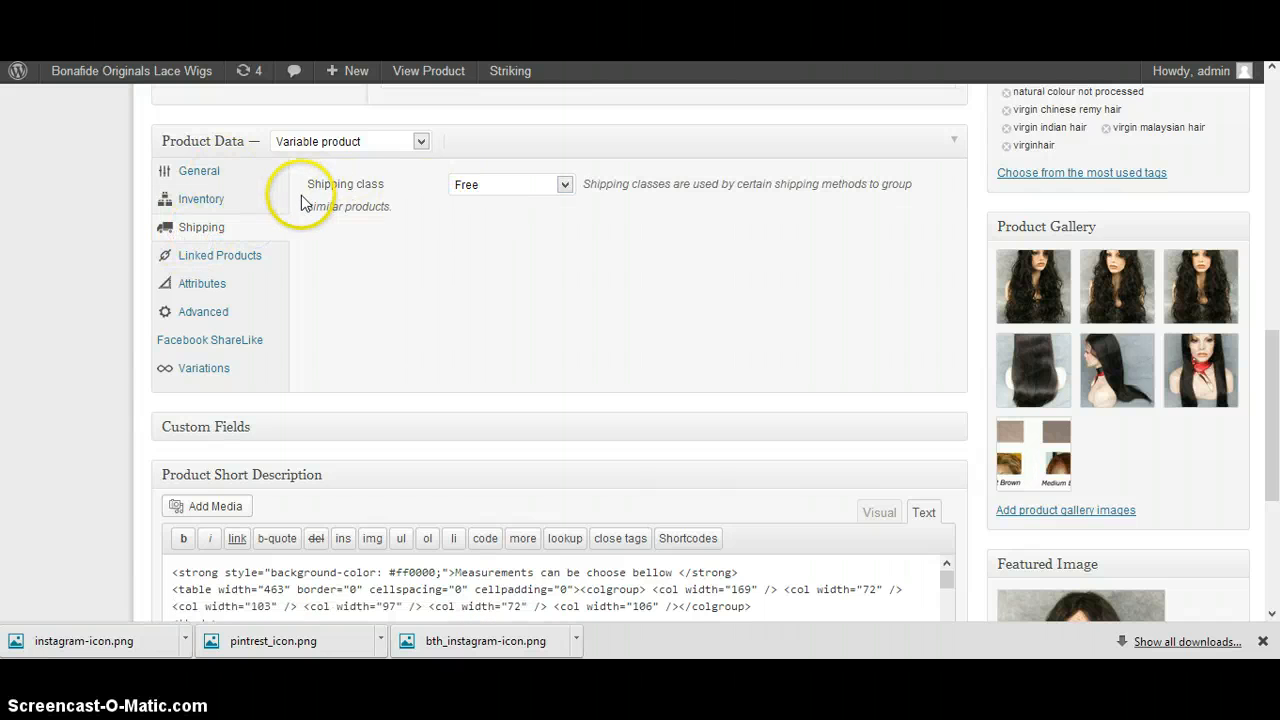
Examine which shipping classes can be assigned to the product
left_click(468, 186)
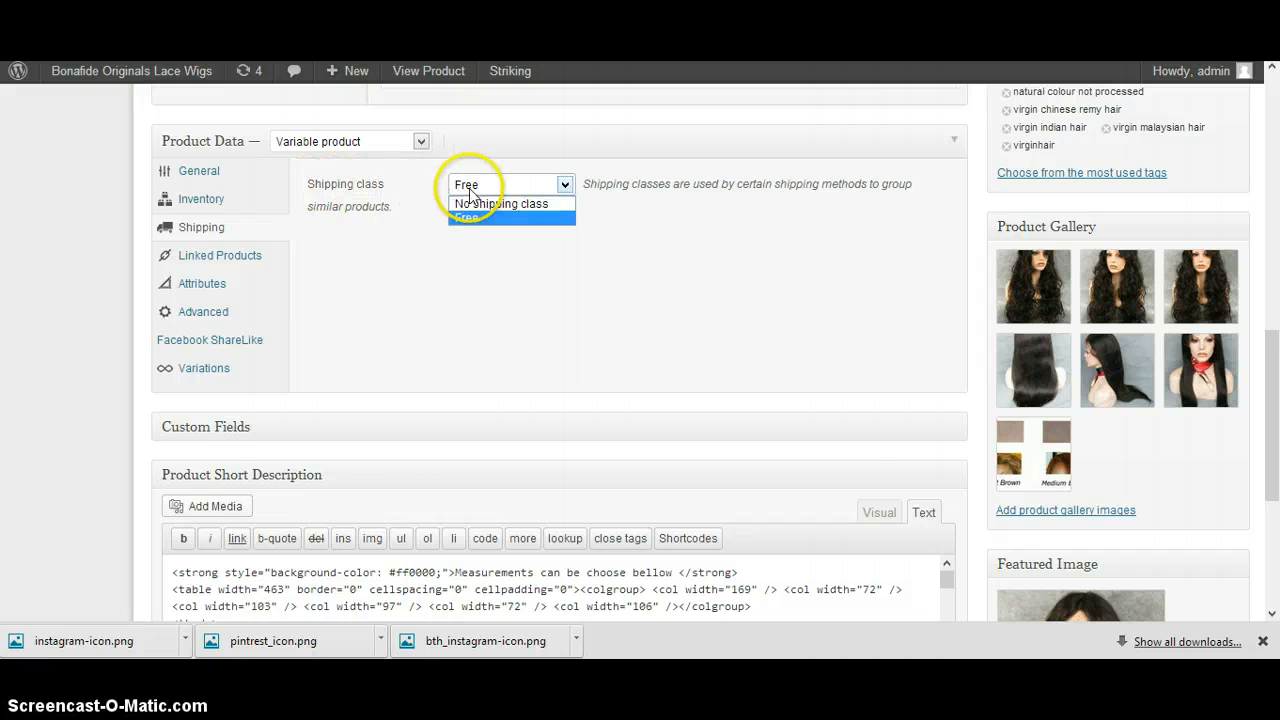
left_click(474, 190)
left_click(491, 189)
left_click(493, 214)
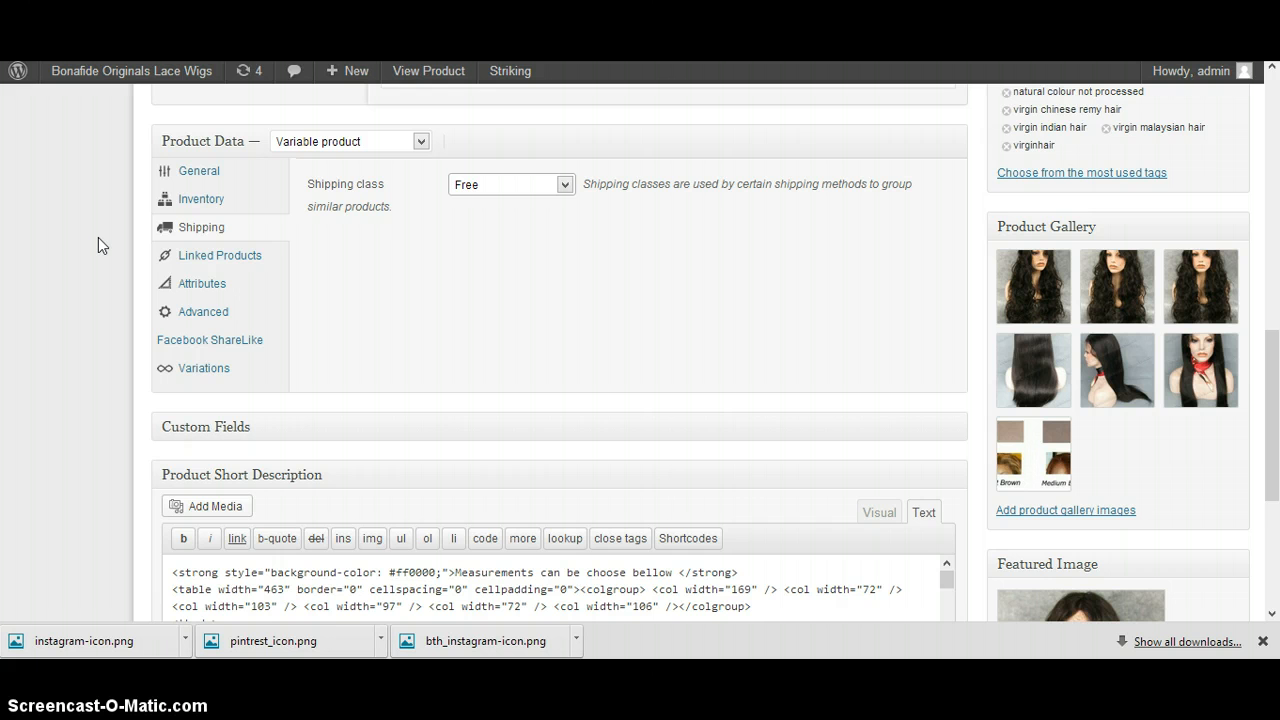
left_click(503, 190)
left_click(508, 215)
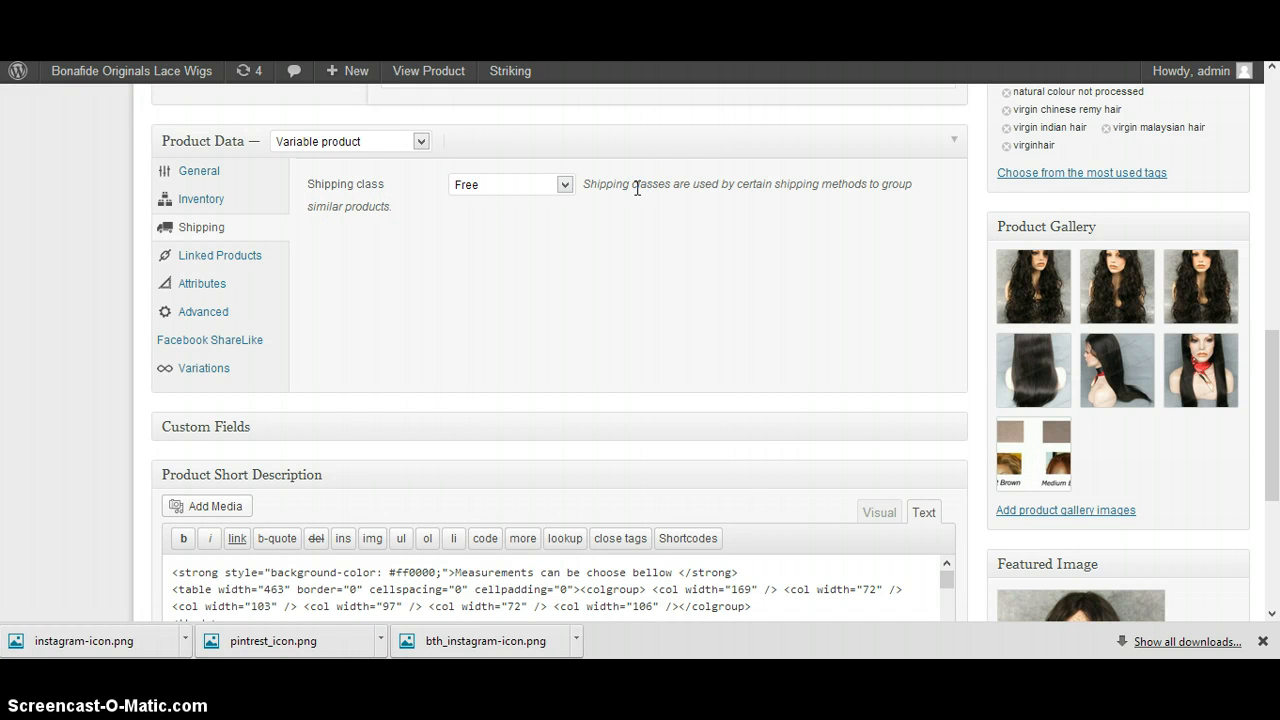
left_click(523, 198)
scroll(608, 220, "up", 5)
scroll(466, 300, "down", 4)
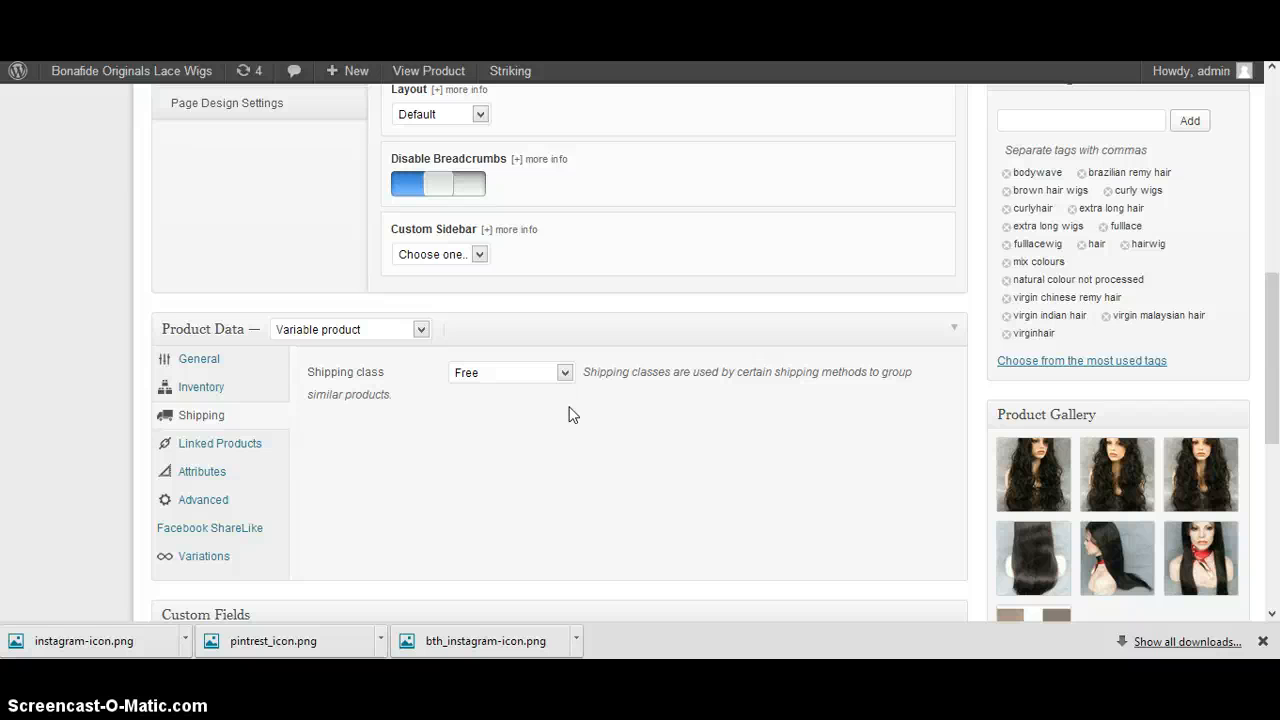
scroll(400, 229, "up", 10)
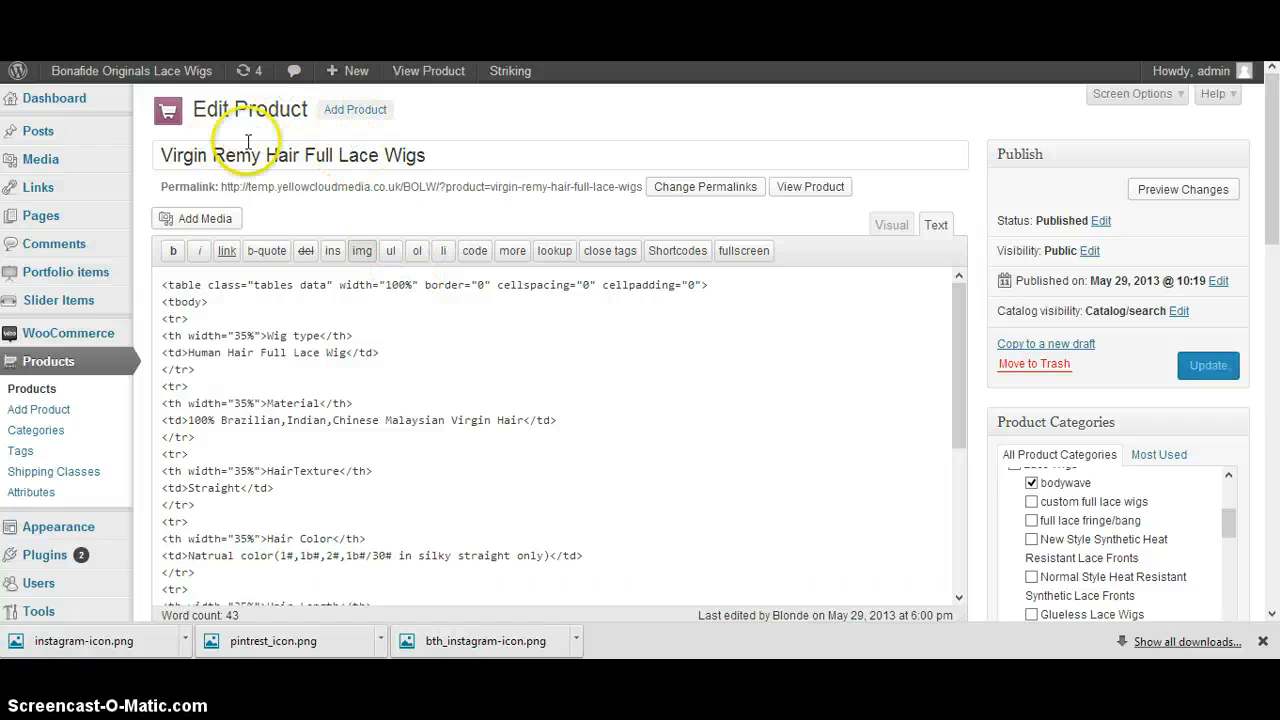
scroll(220, 130, "down", 1)
scroll(222, 100, "down", 9)
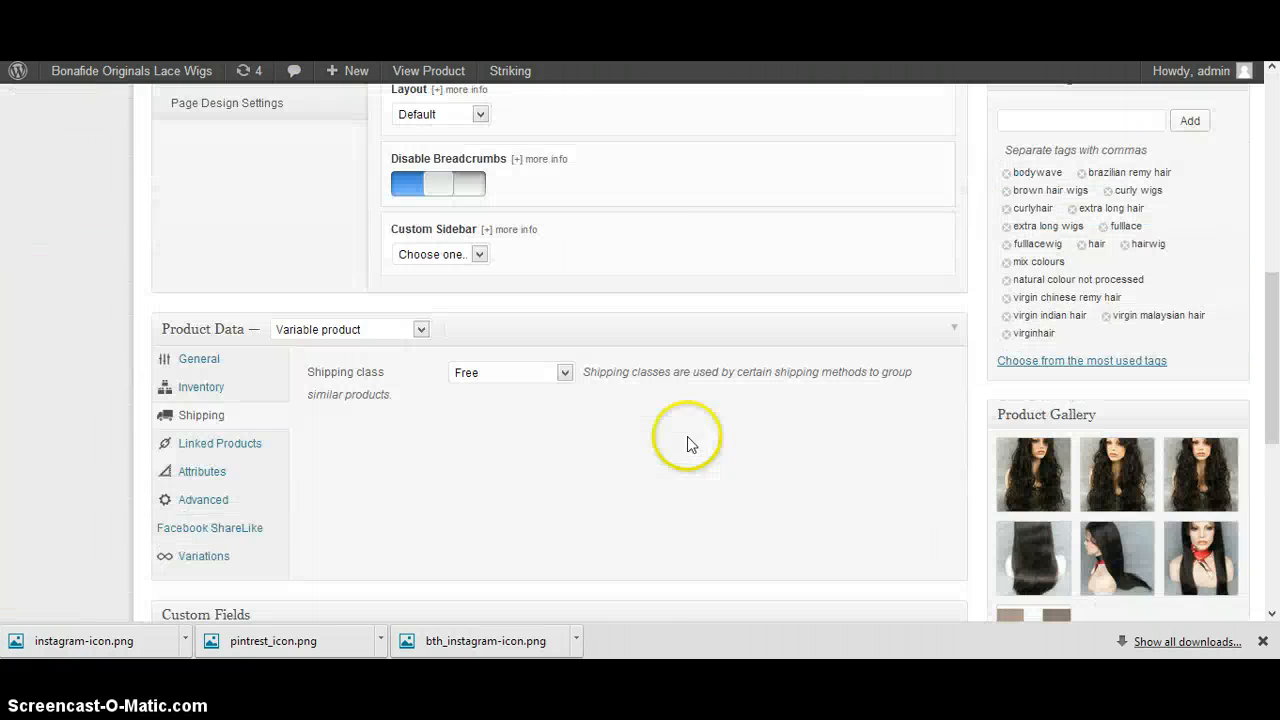
left_click(510, 377)
left_click(506, 372)
left_click(506, 372)
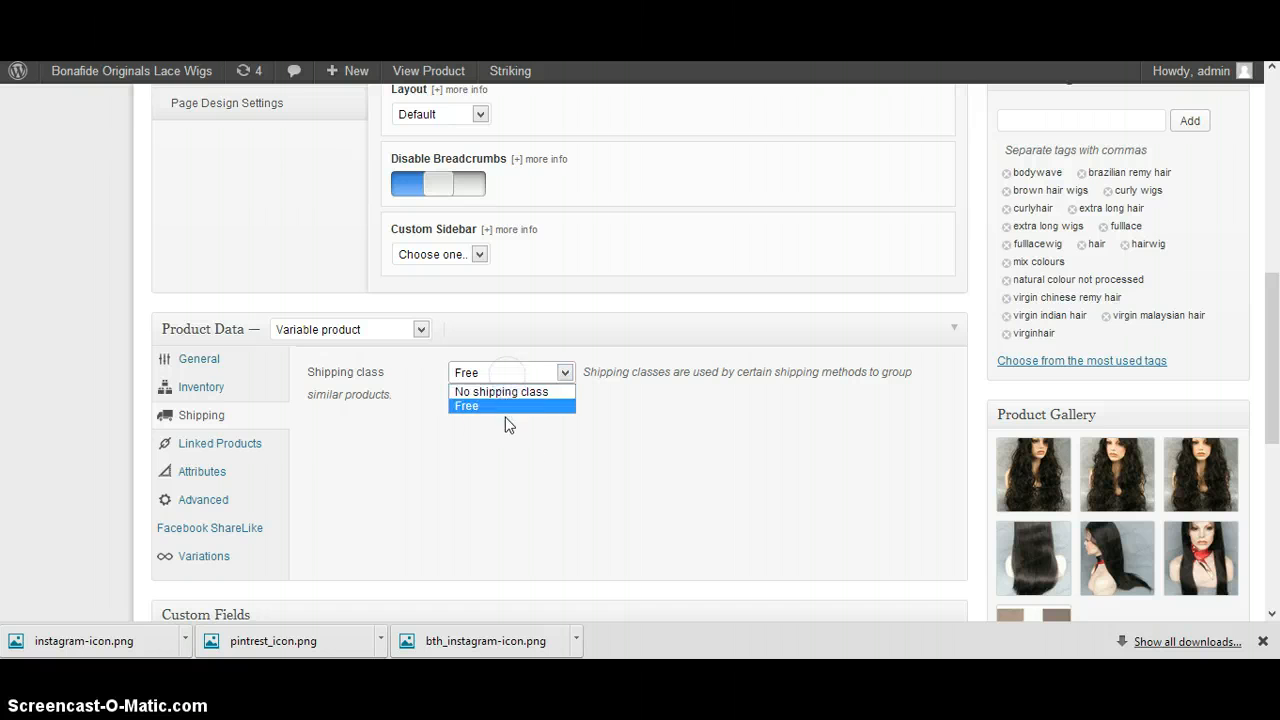
left_click(506, 435)
Open the product shipping classes and fill in a new class named "3 pounds" with the slug "3pounds"
scroll(984, 326, "up", 5)
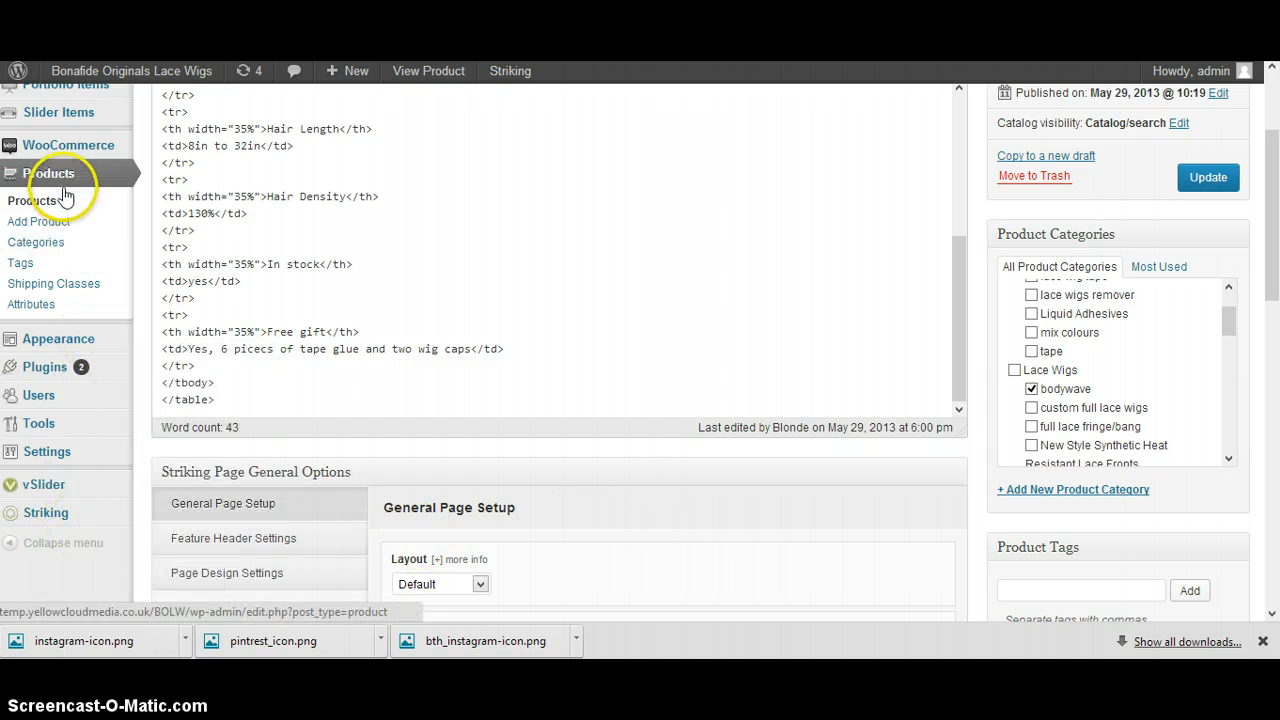
left_click(80, 290)
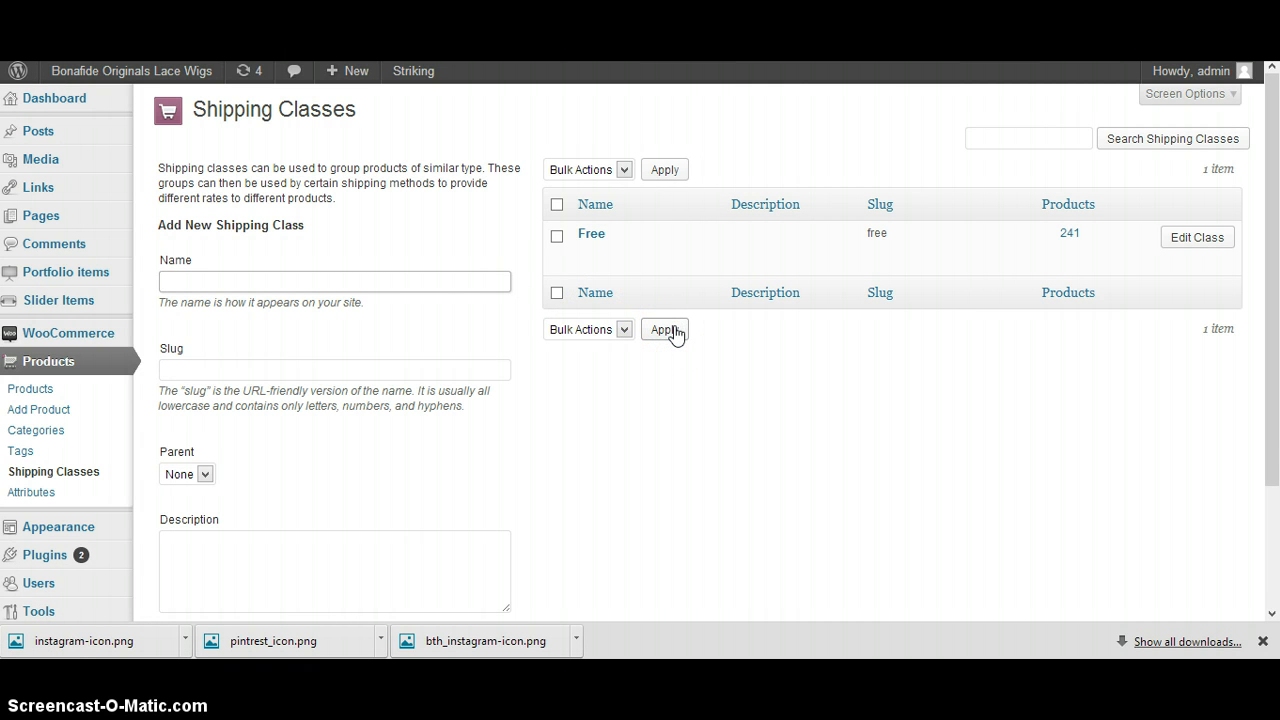
left_click(325, 284)
type("£ pound")
key("ctrl+a")
type("3 pounds")
key("Tab")
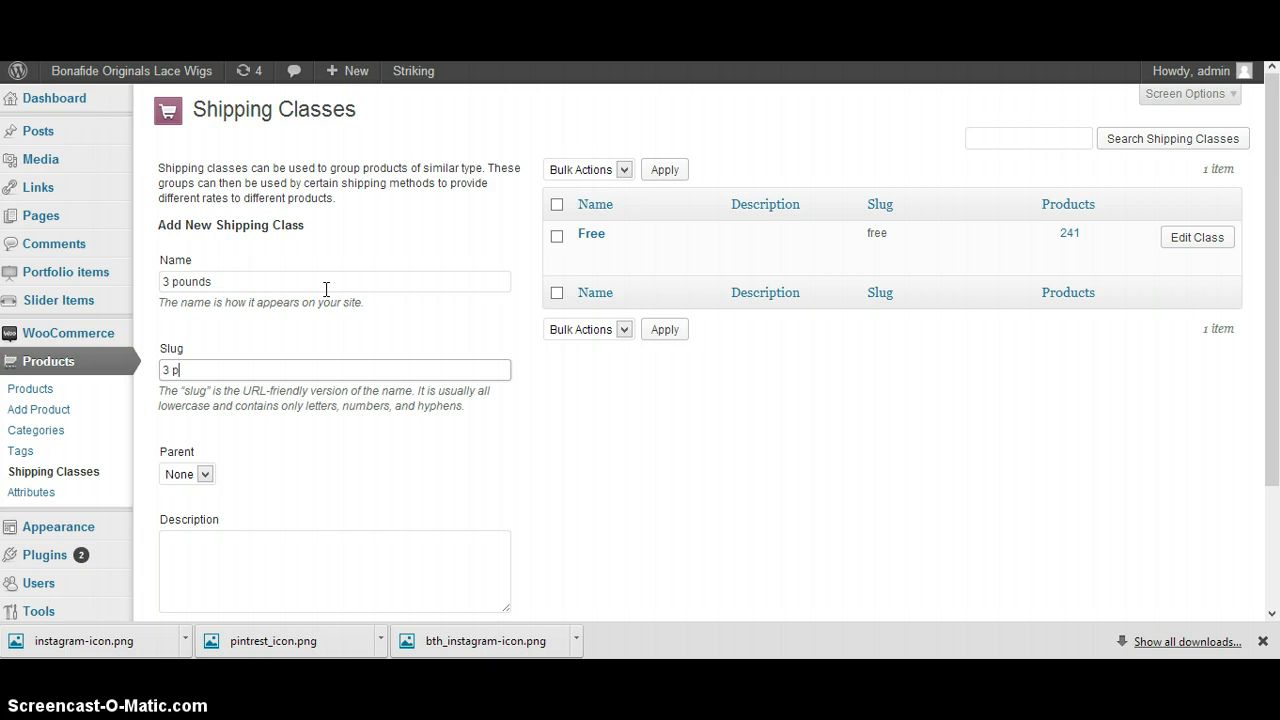
type("3 pounds")
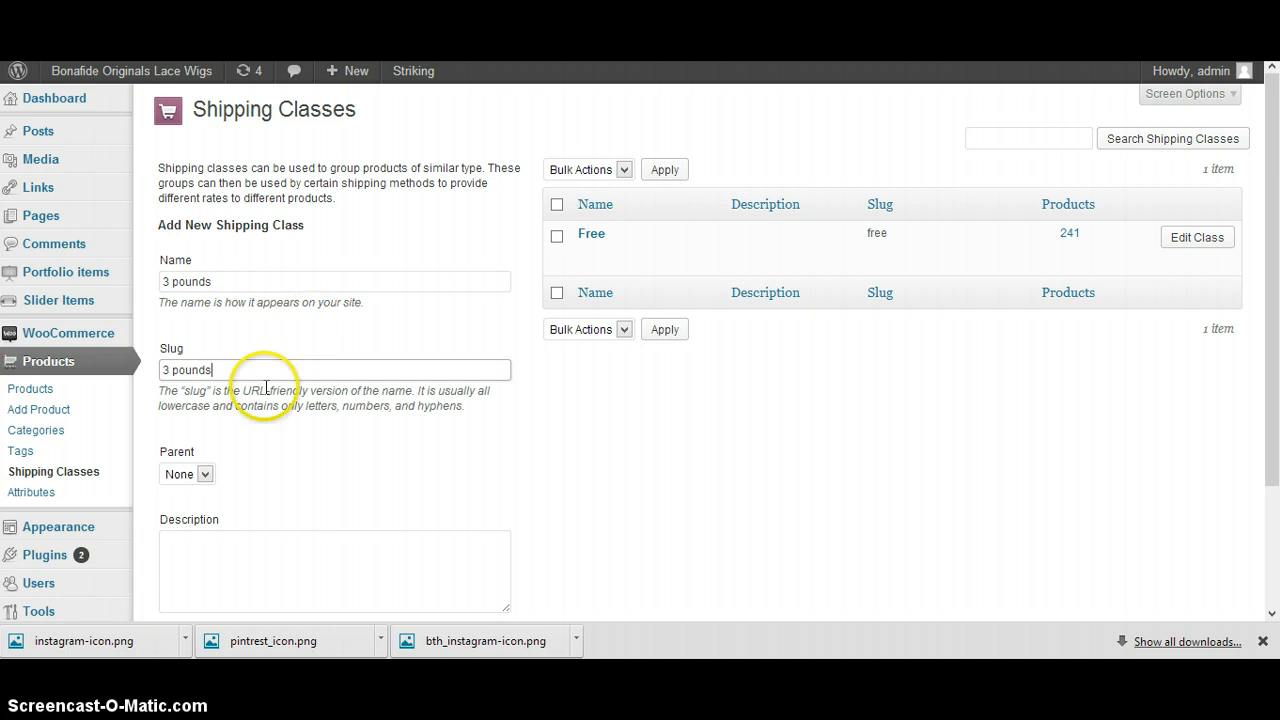
left_click(170, 370)
key("BackSpace")
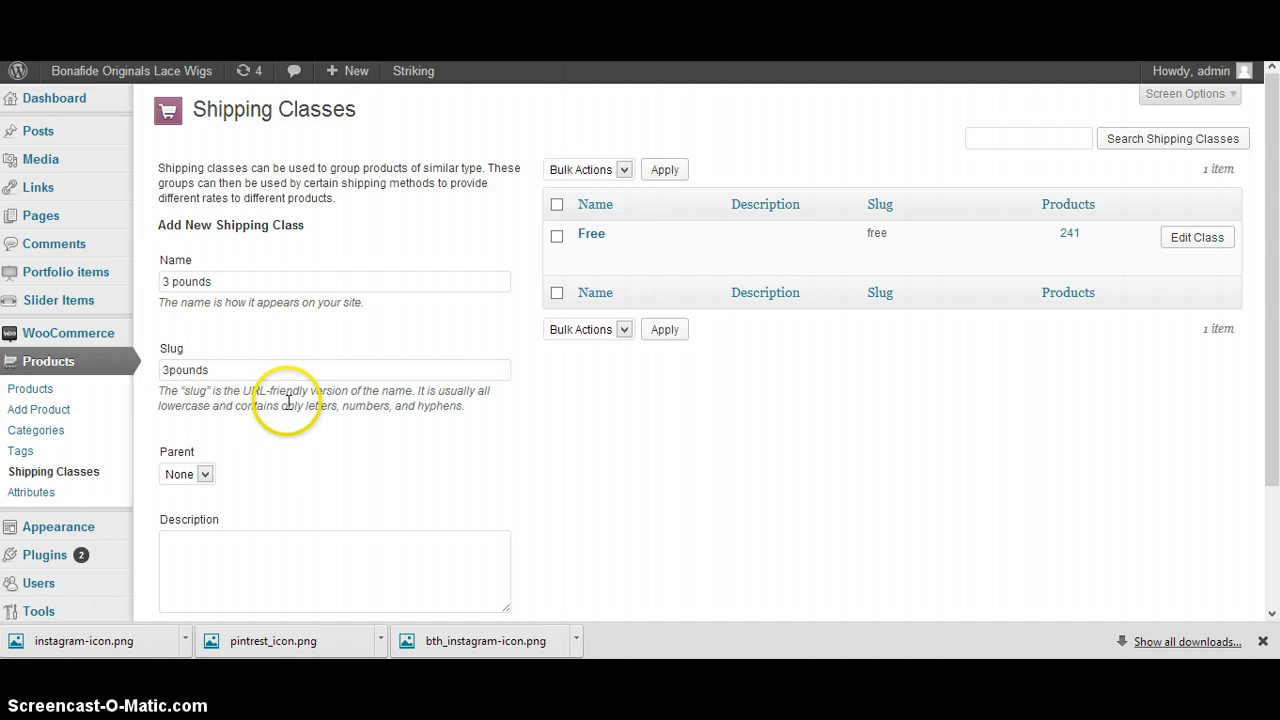
Review the new class's name and slug entries and read the slug format guidance
scroll(249, 466, "down", 3)
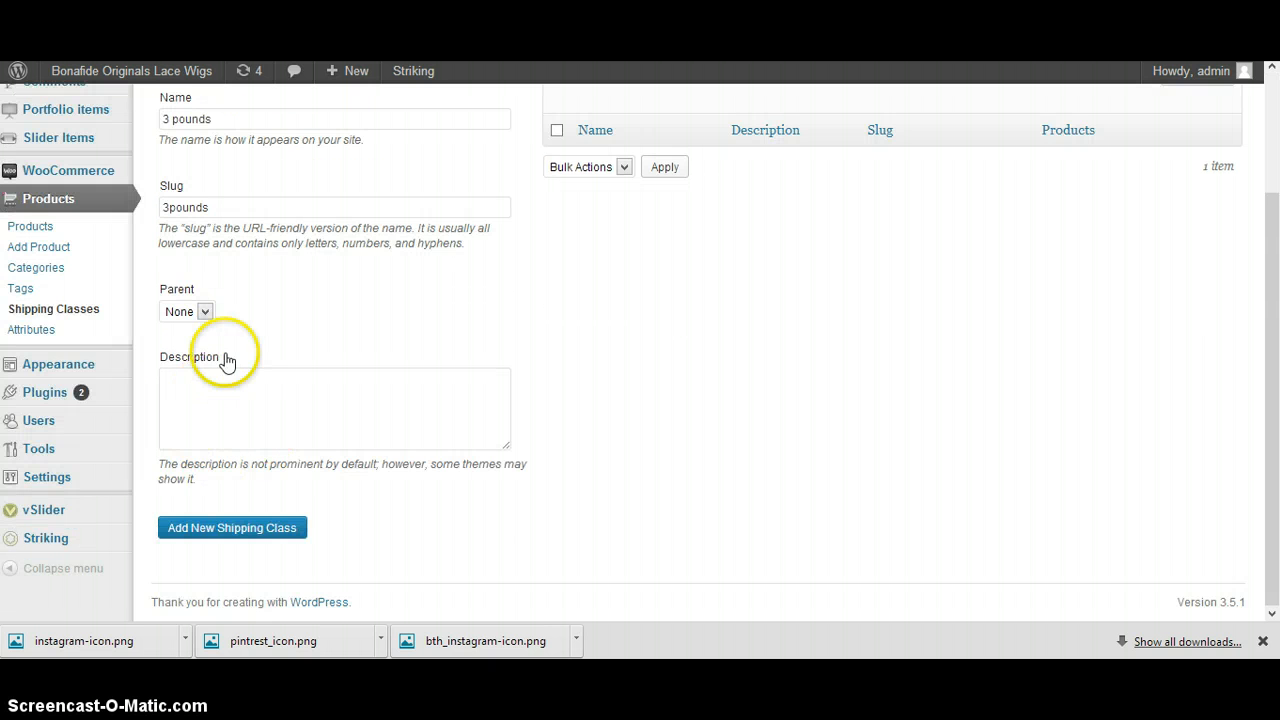
left_click(223, 116)
left_click(231, 204)
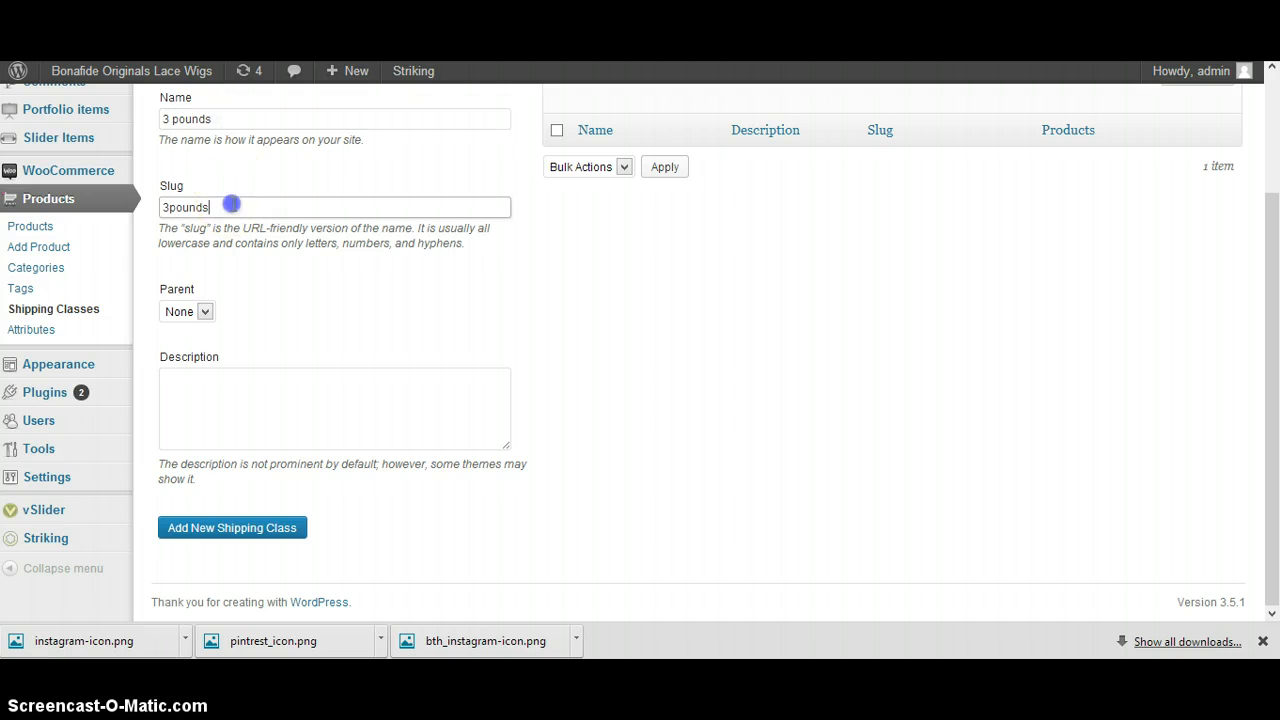
left_click(165, 188)
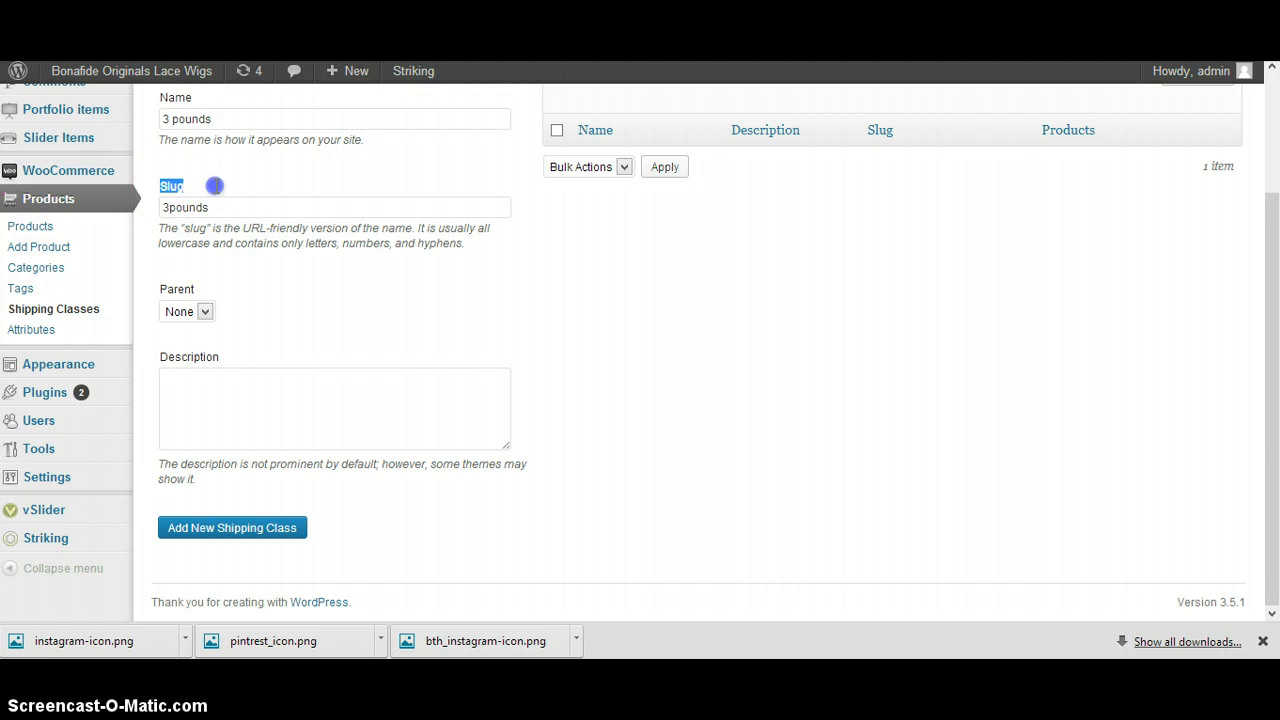
left_click_drag(163, 229, 491, 249)
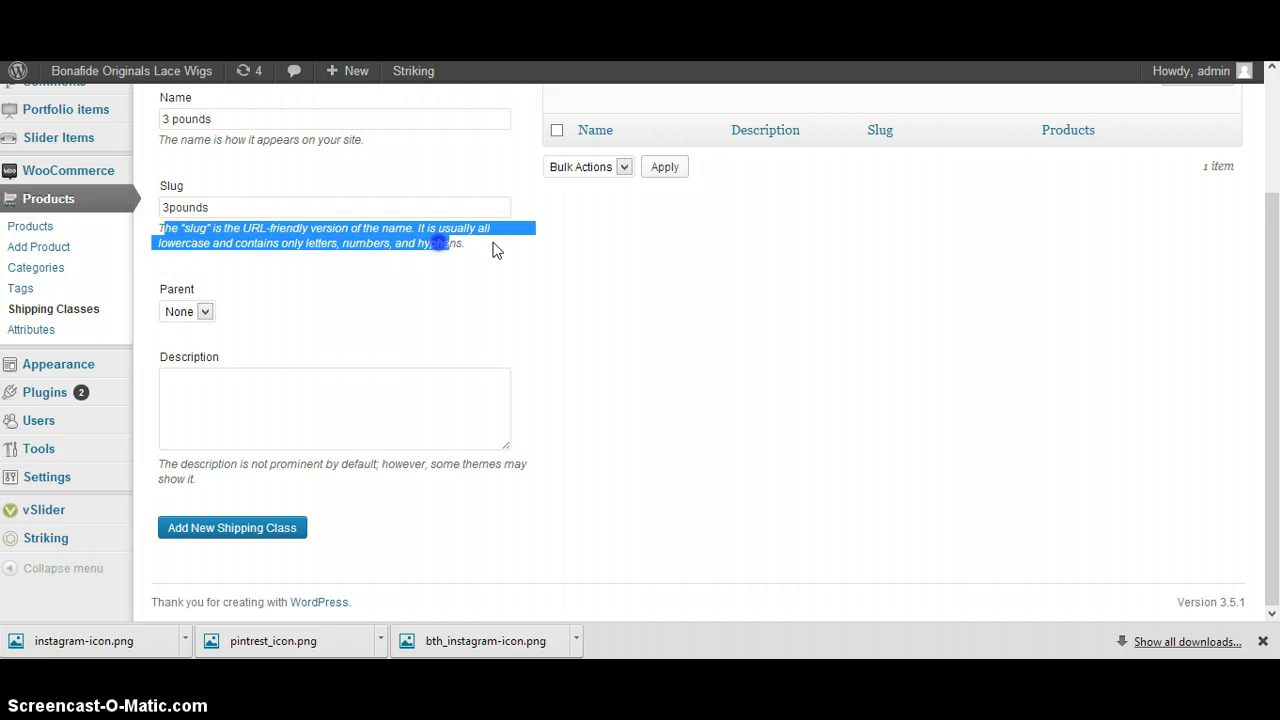
left_click(495, 250)
left_click(236, 206)
left_click_drag(236, 206, 149, 209)
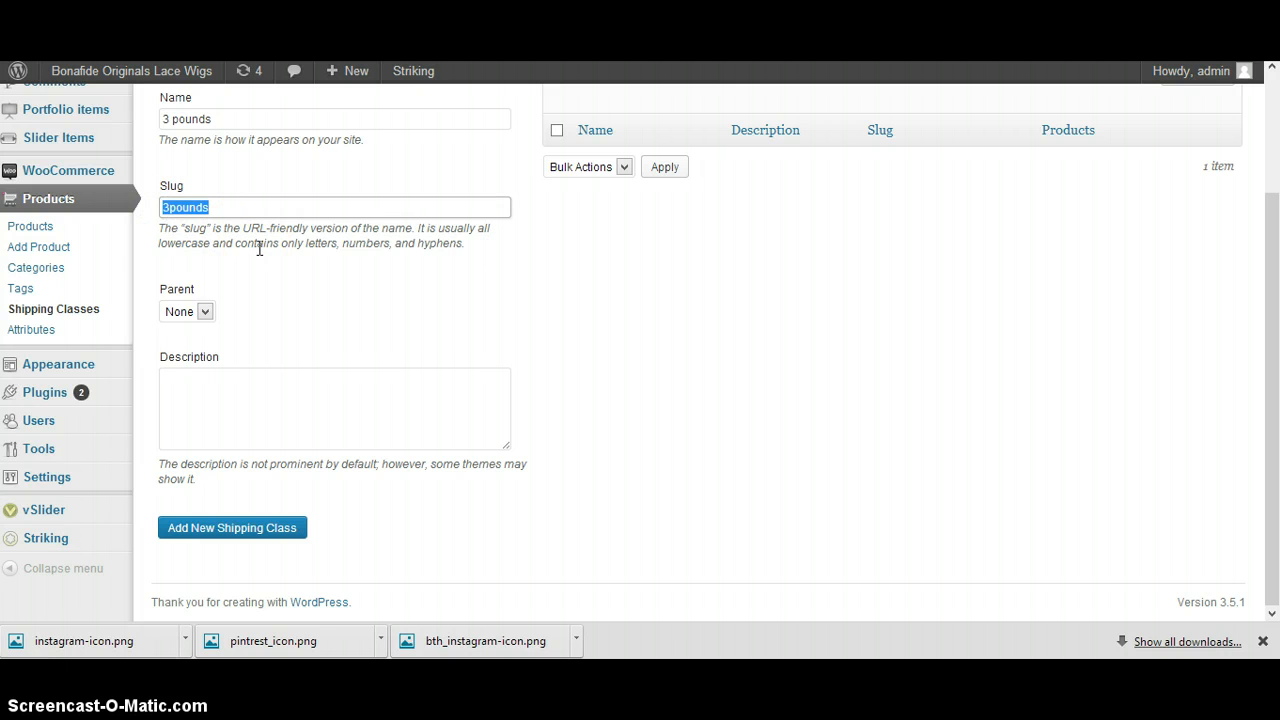
left_click(258, 247)
left_click(210, 204)
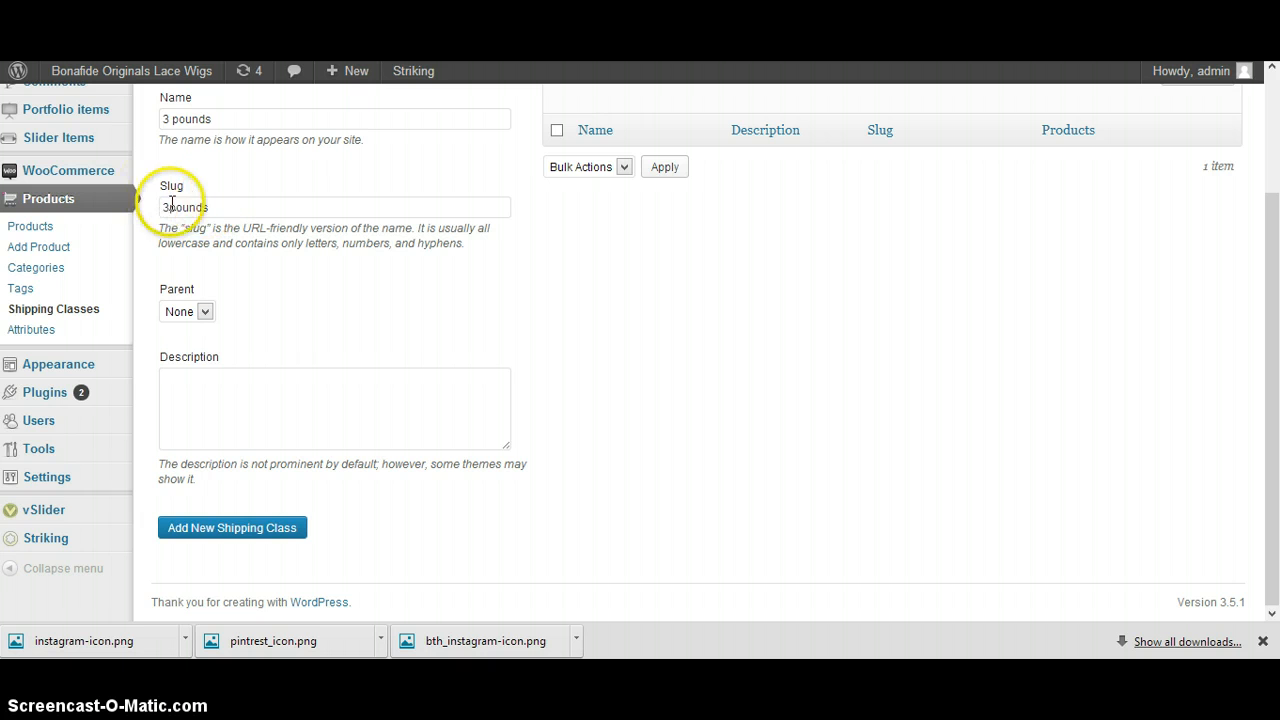
left_click(216, 205)
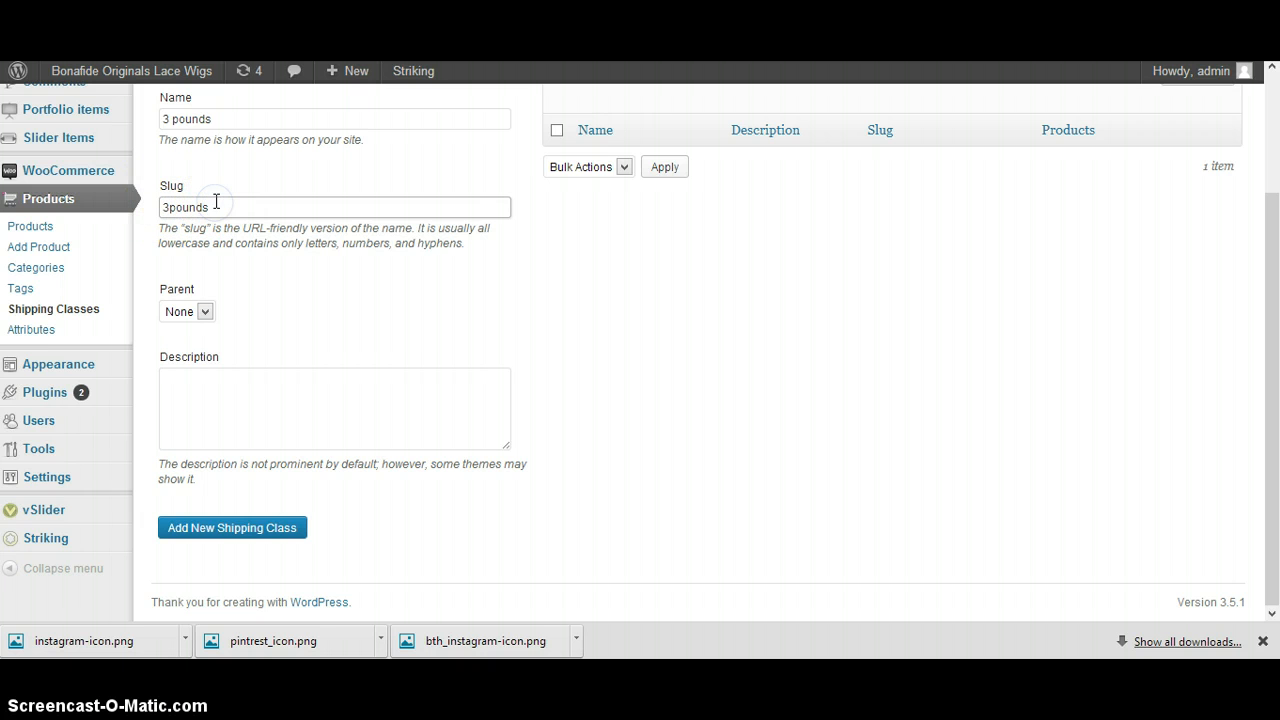
left_click(218, 117)
left_click(253, 207)
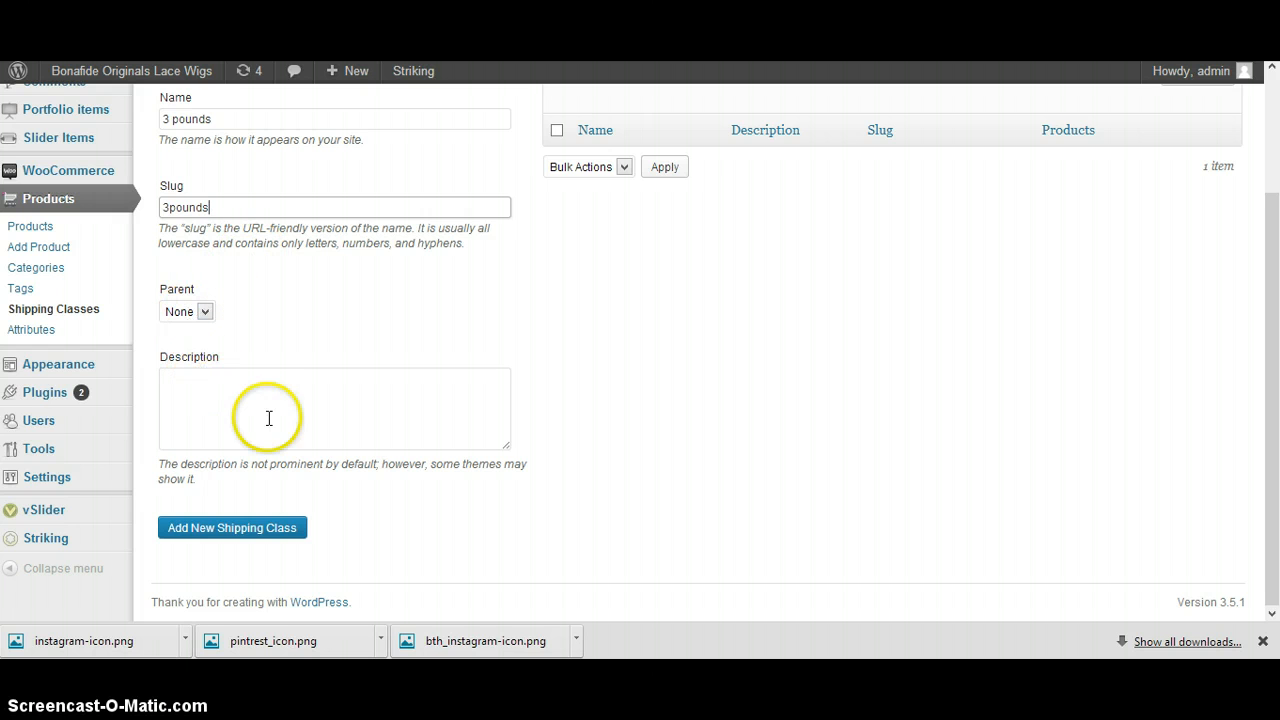
Add the filled-in "3 pounds" shipping class to the list
left_click(603, 391)
left_click(249, 534)
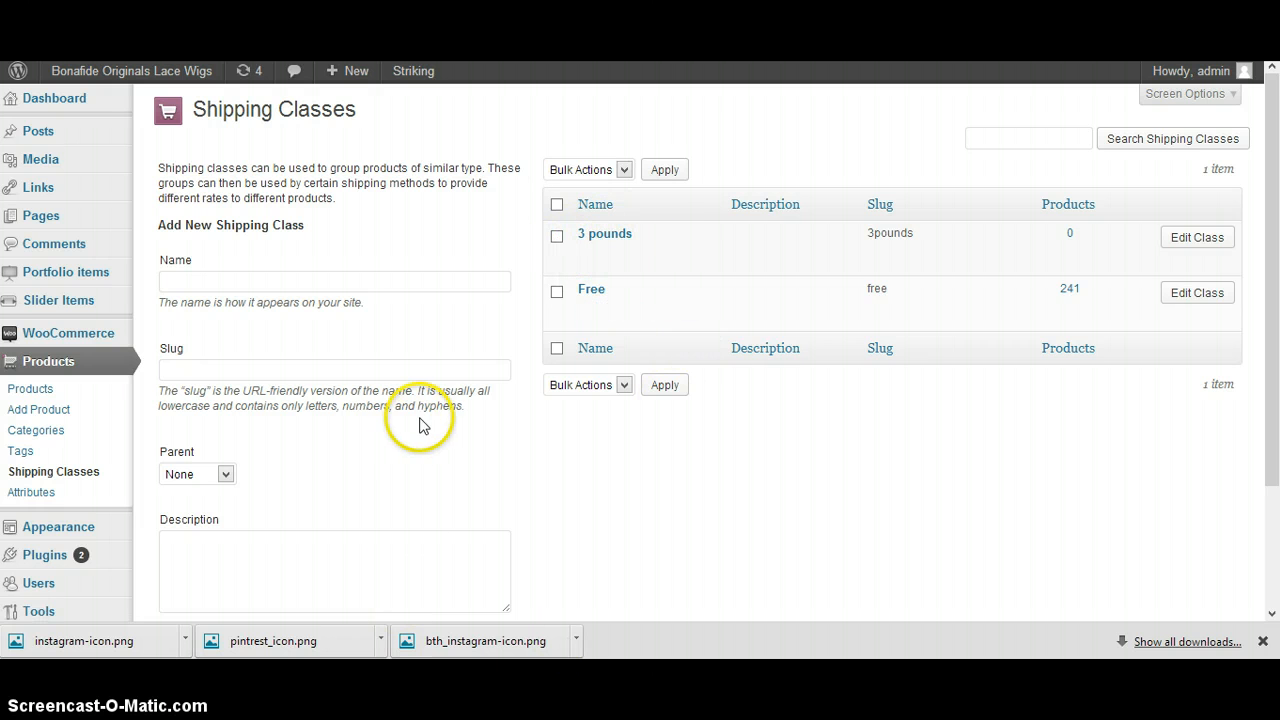
Add another shipping class named "5 Pounds" with the slug "5pounds"
left_click(277, 285)
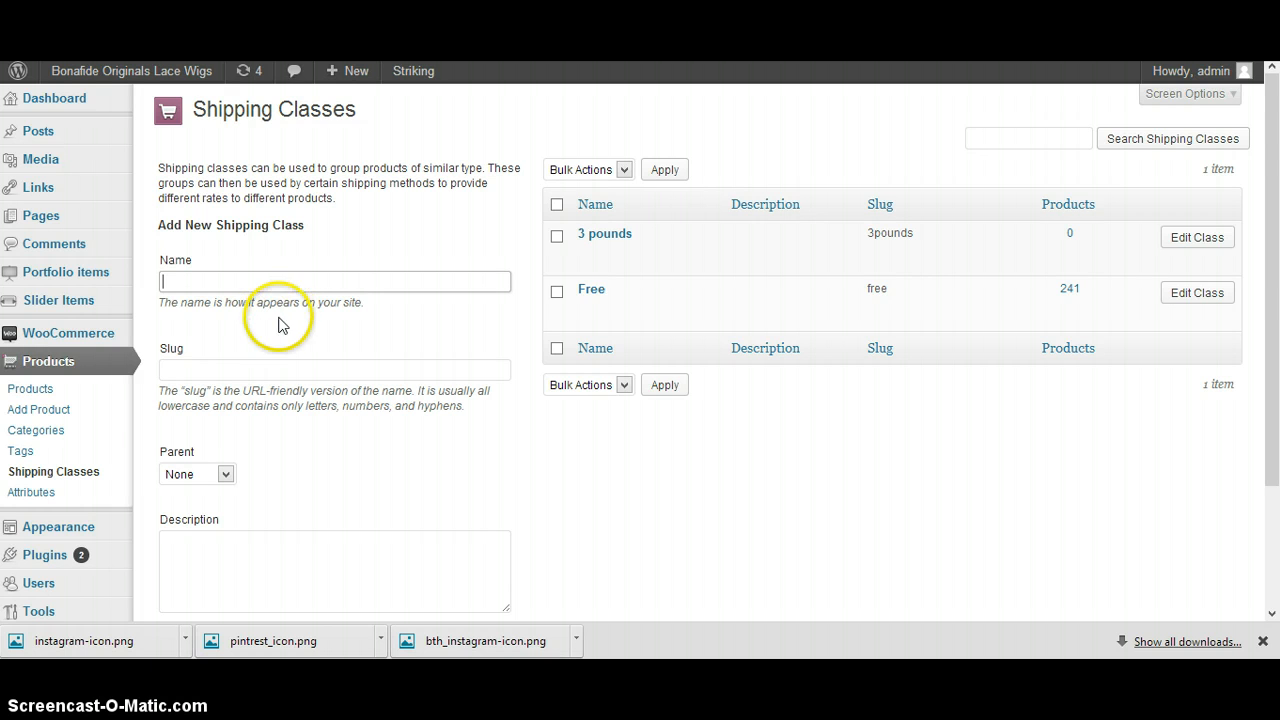
left_click(261, 368)
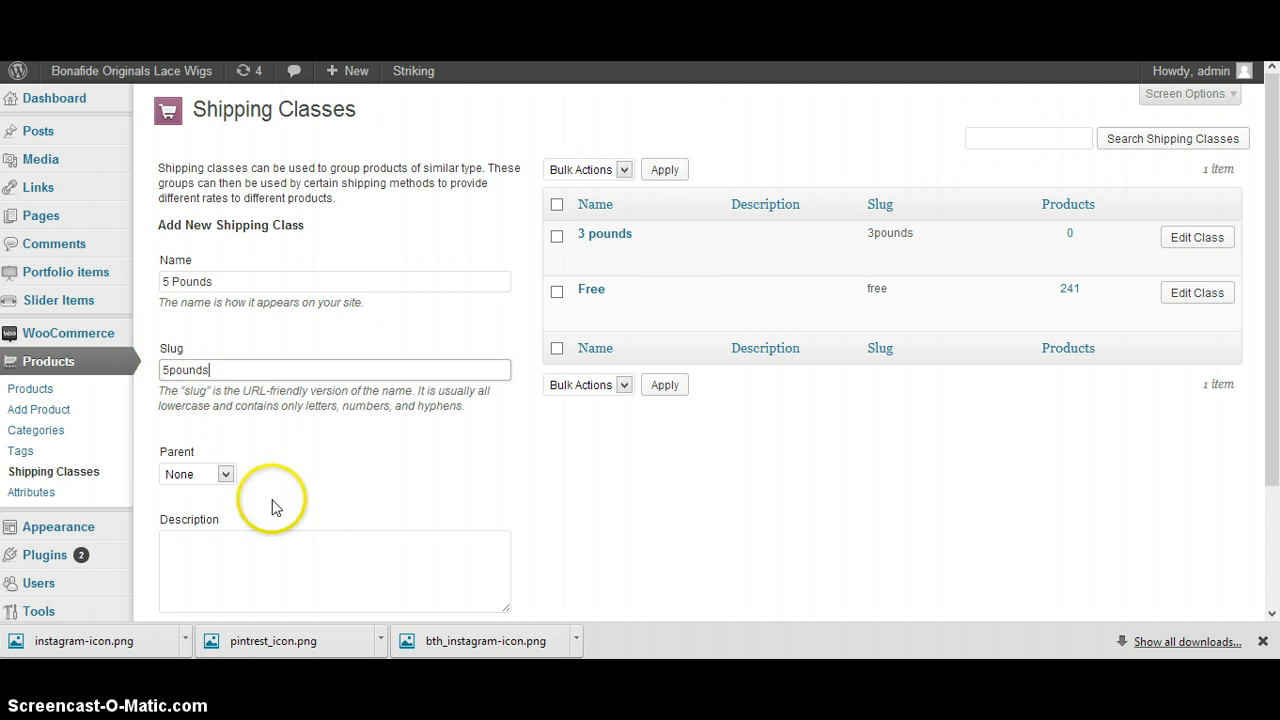
scroll(275, 507, "down", 2)
left_click(229, 477)
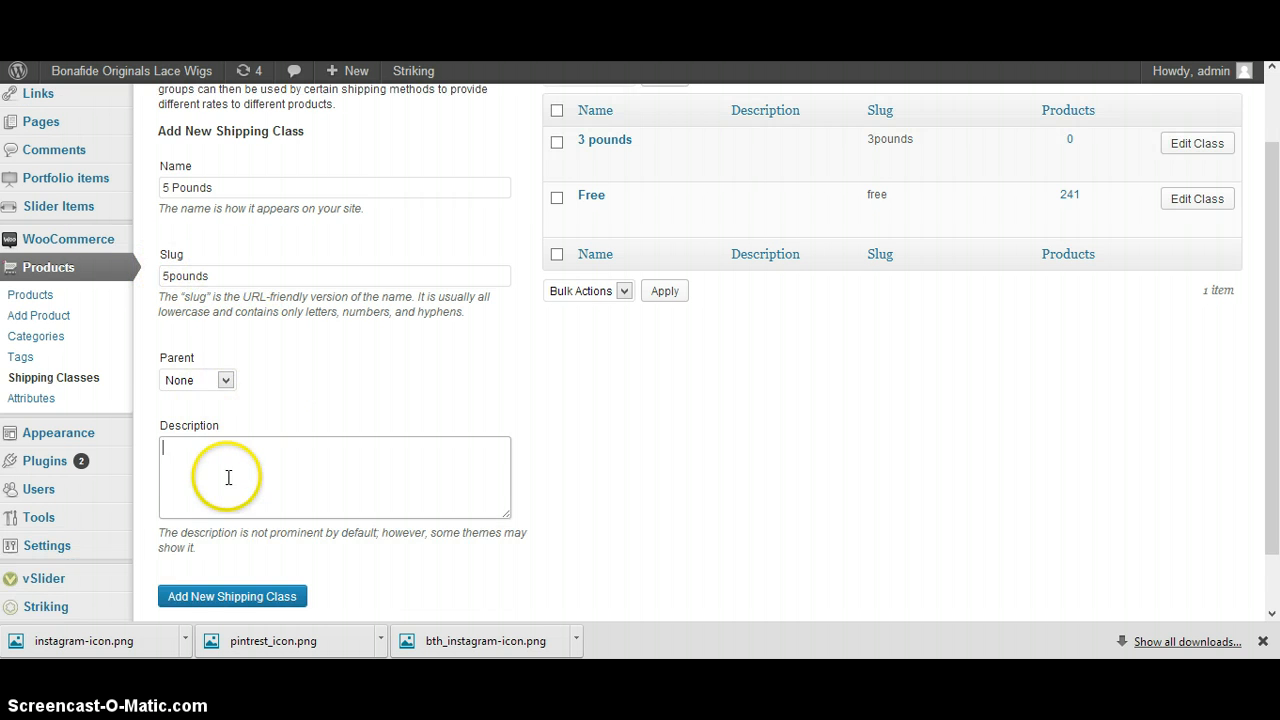
left_click(216, 588)
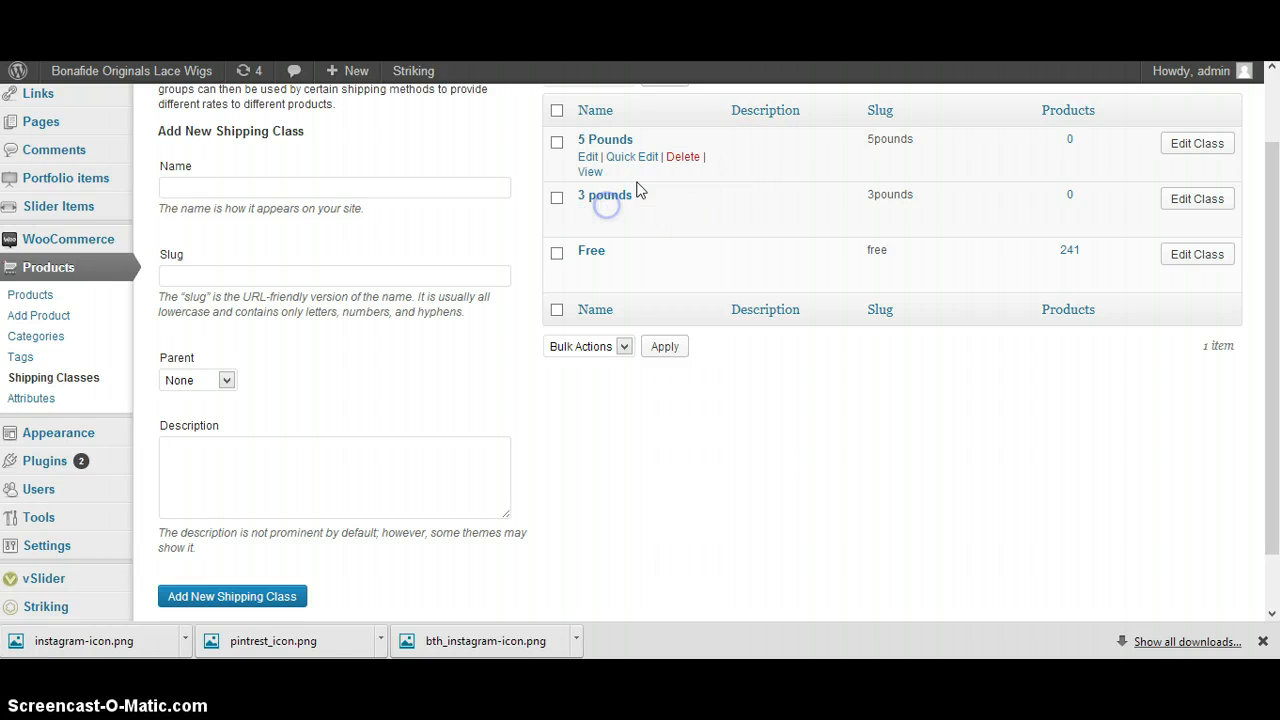
left_click_drag(638, 140, 588, 140)
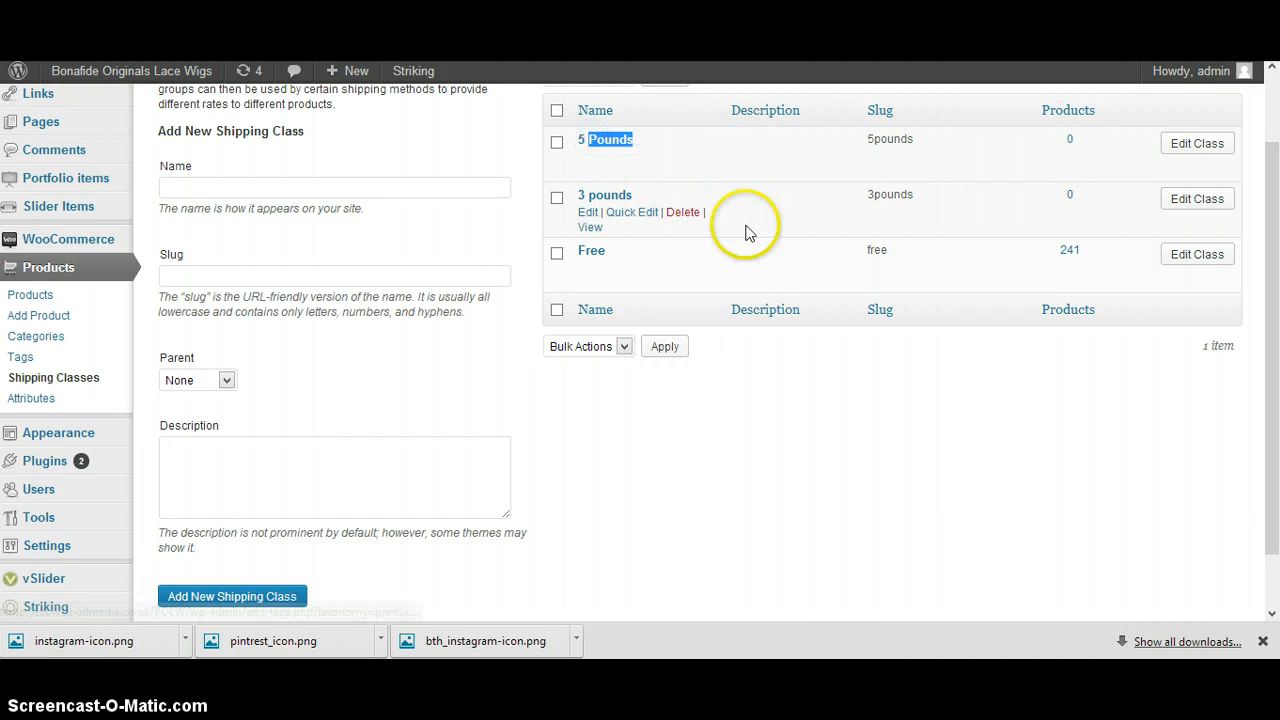
left_click(902, 372)
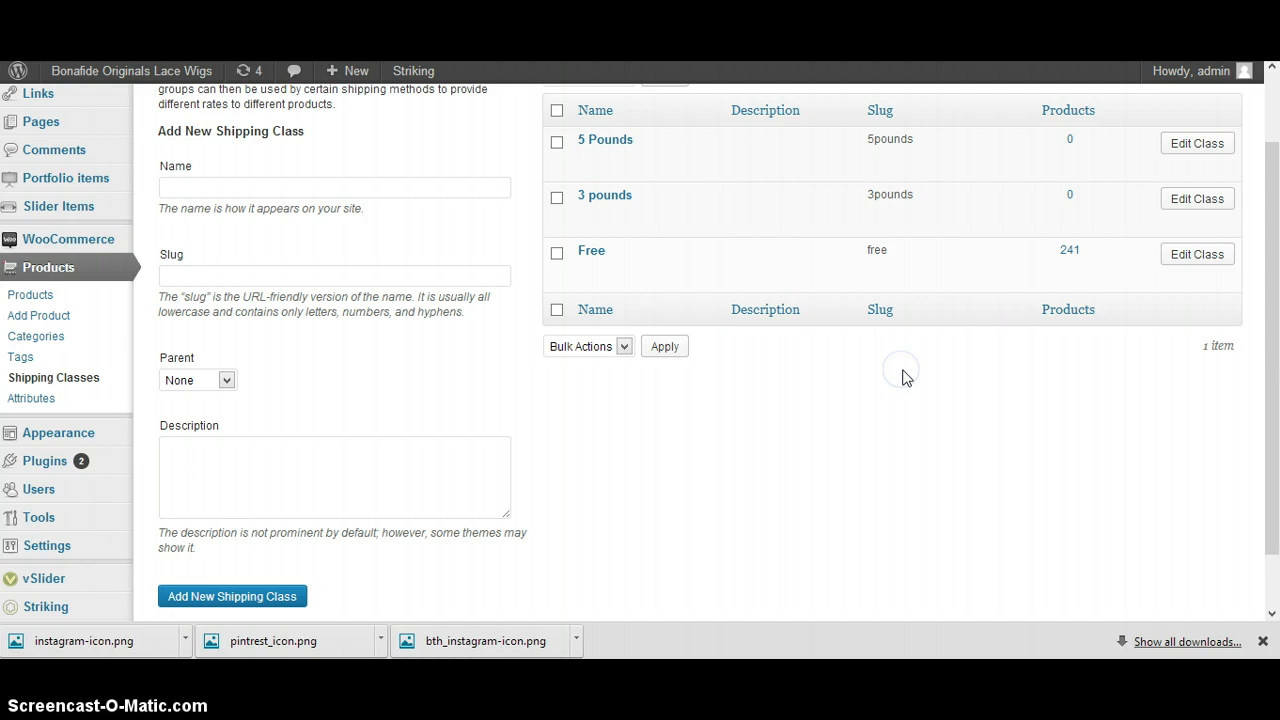
Open the Flat Rate method in the WooCommerce shipping settings
mouse_move(42, 254)
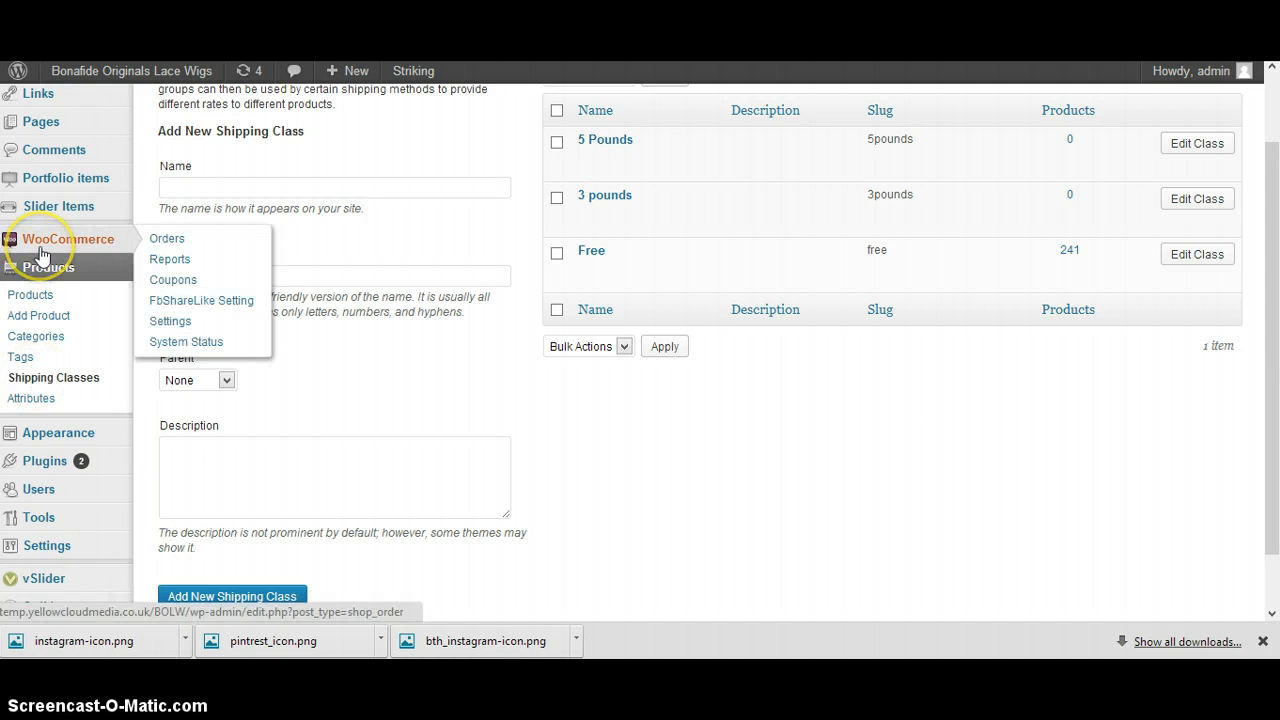
left_click(203, 328)
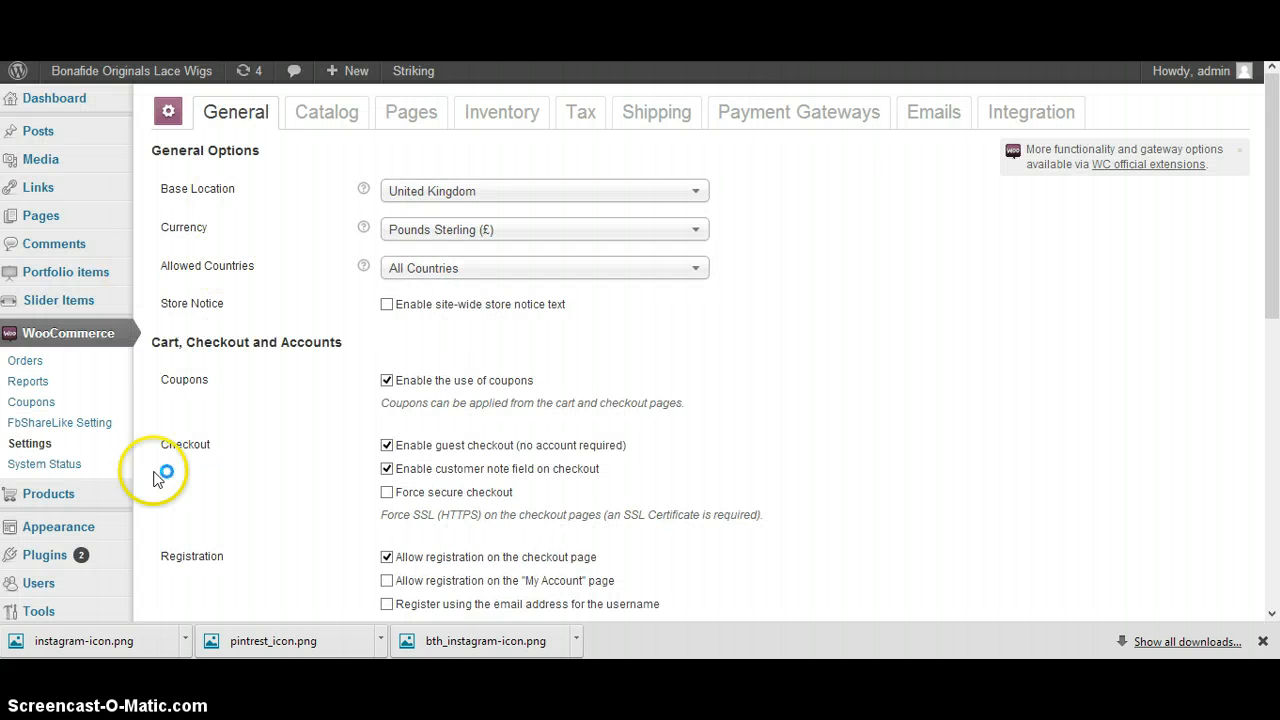
left_click(637, 112)
left_click(651, 119)
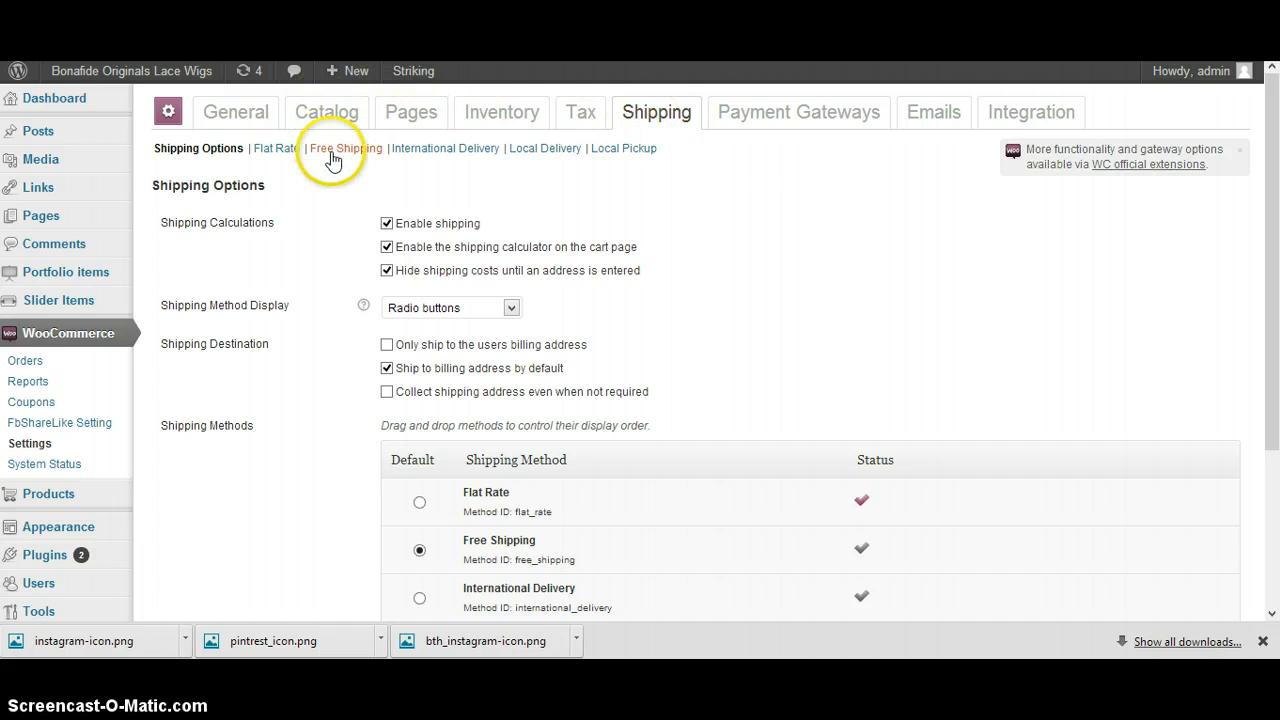
left_click(294, 152)
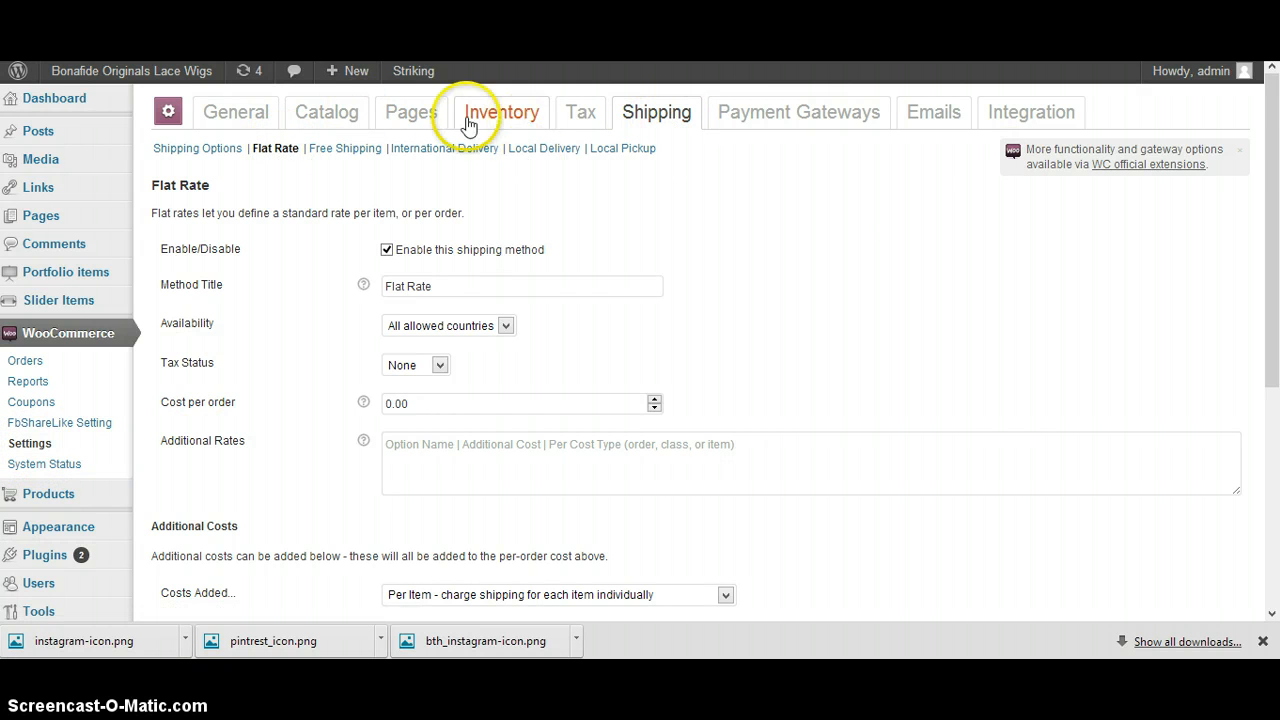
Assign the Free shipping class to the first additional cost row and set its handling fee to 0.00
scroll(314, 129, "down", 4)
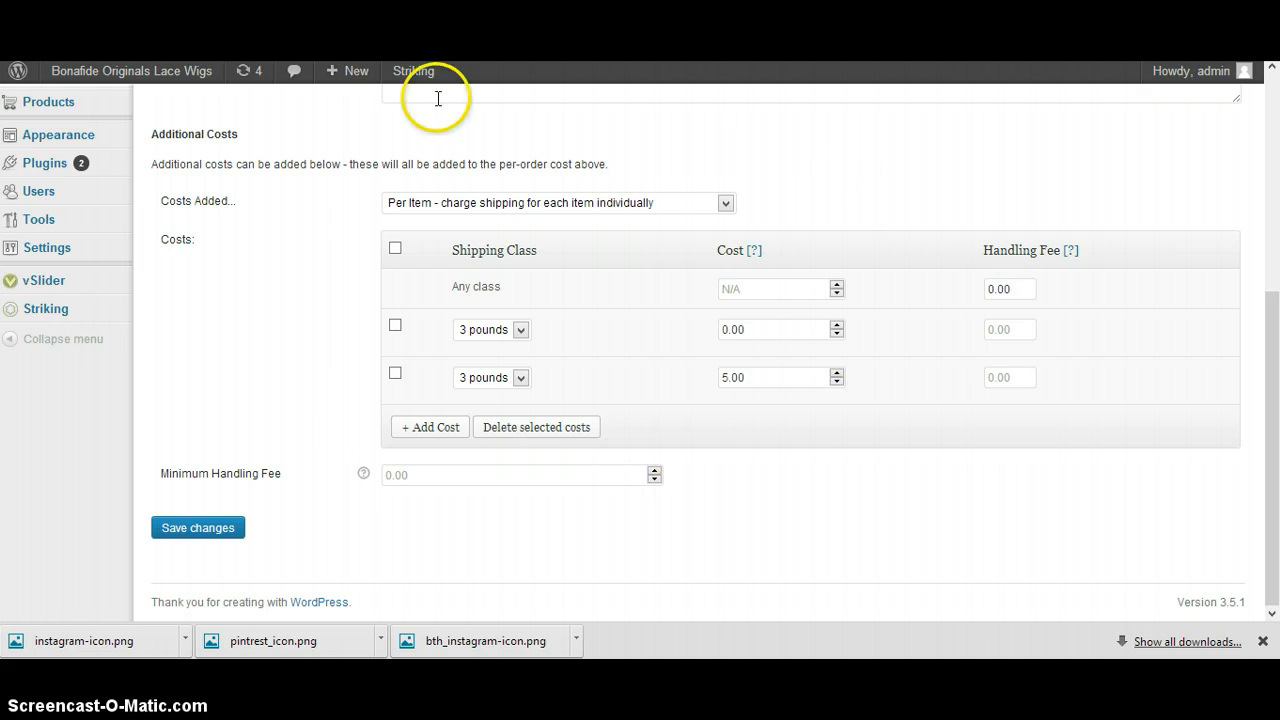
left_click(518, 332)
left_click(491, 378)
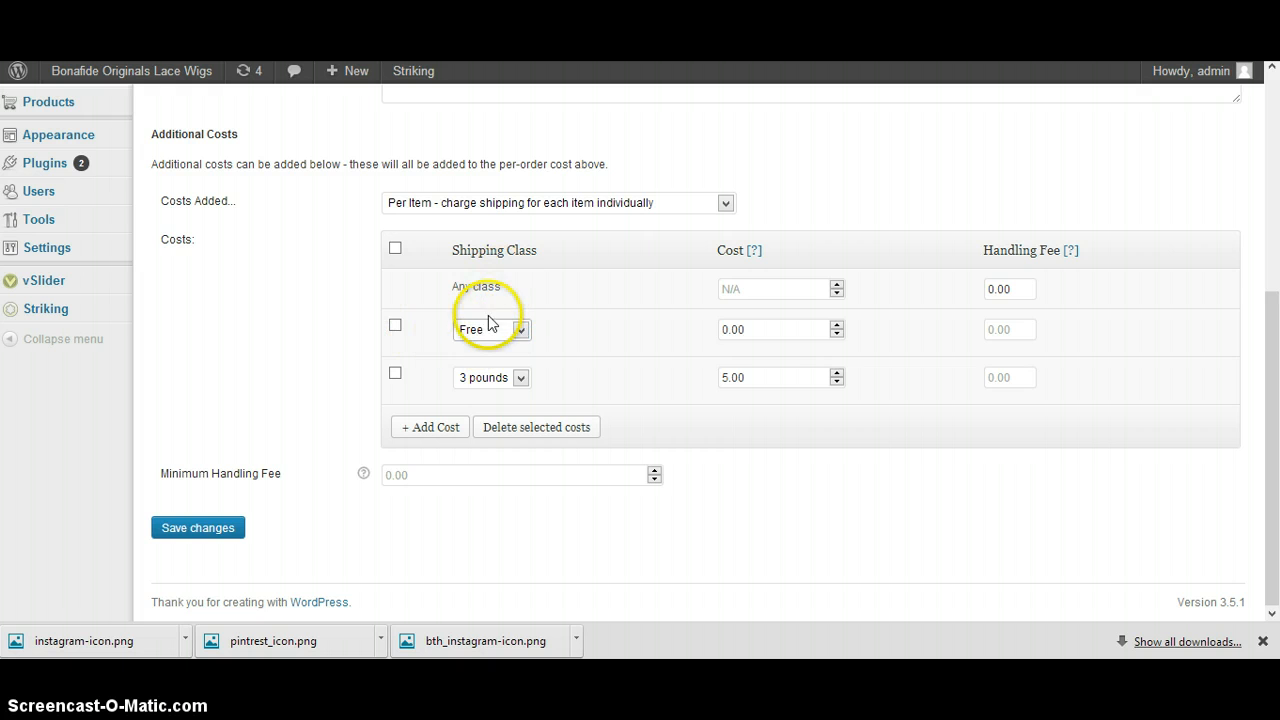
left_click(759, 328)
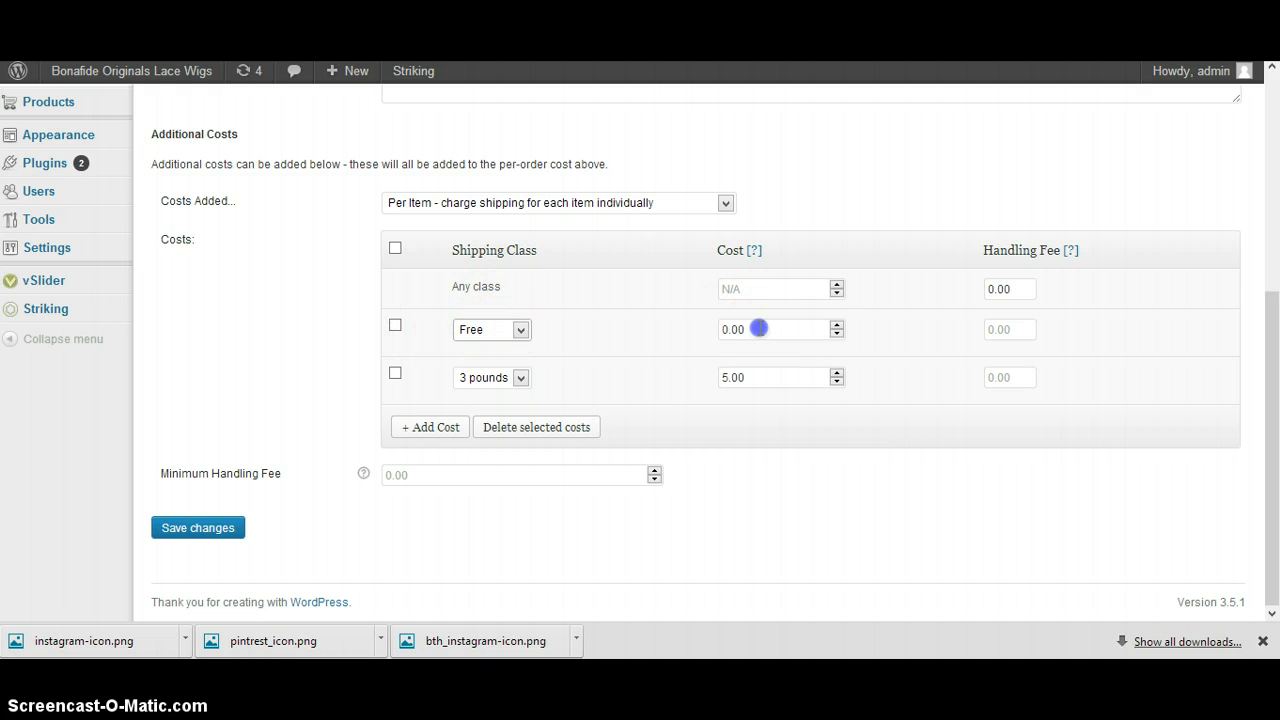
left_click(1008, 330)
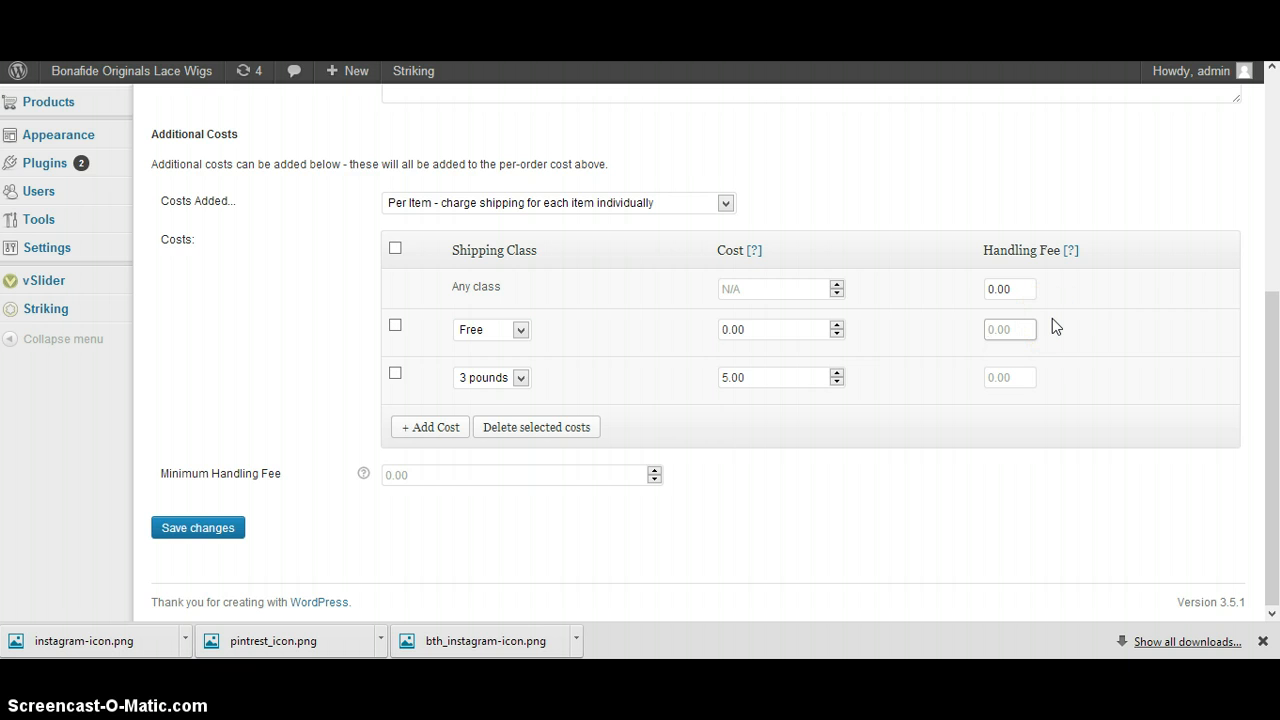
type("0.00")
left_click(1052, 320)
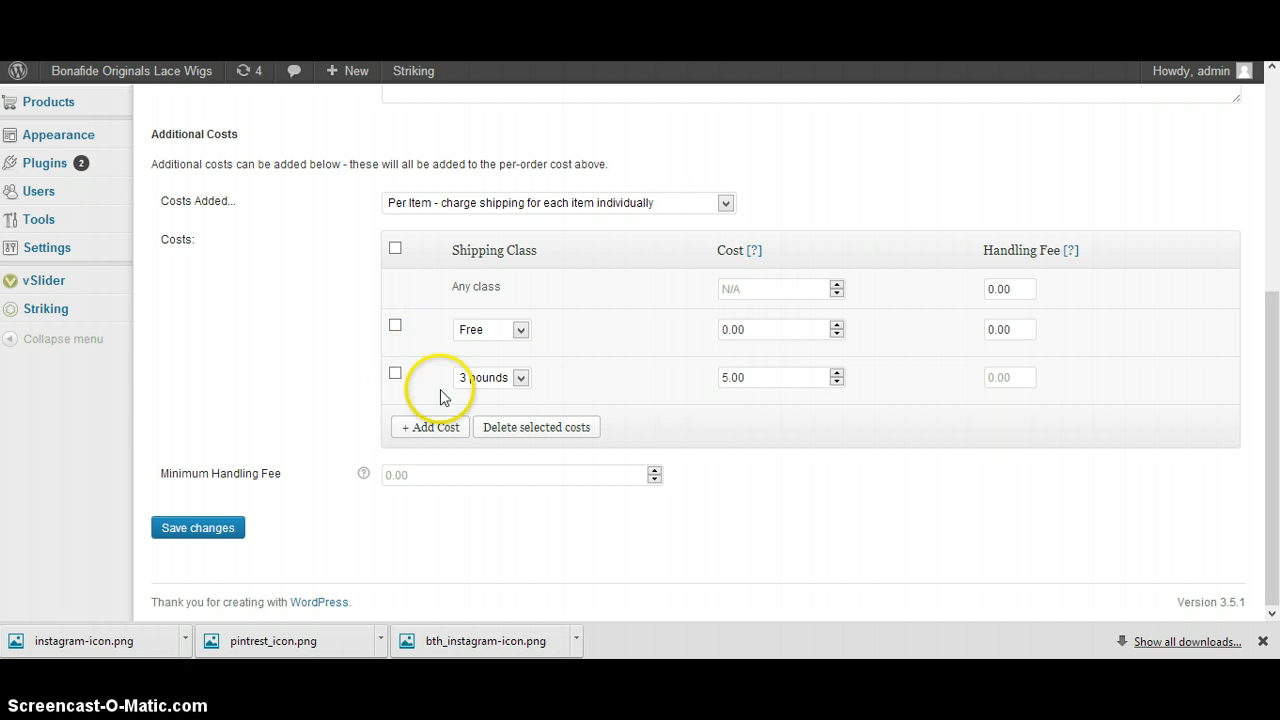
Set the cost of the 3 pounds shipping class to 3.00
left_click(766, 379)
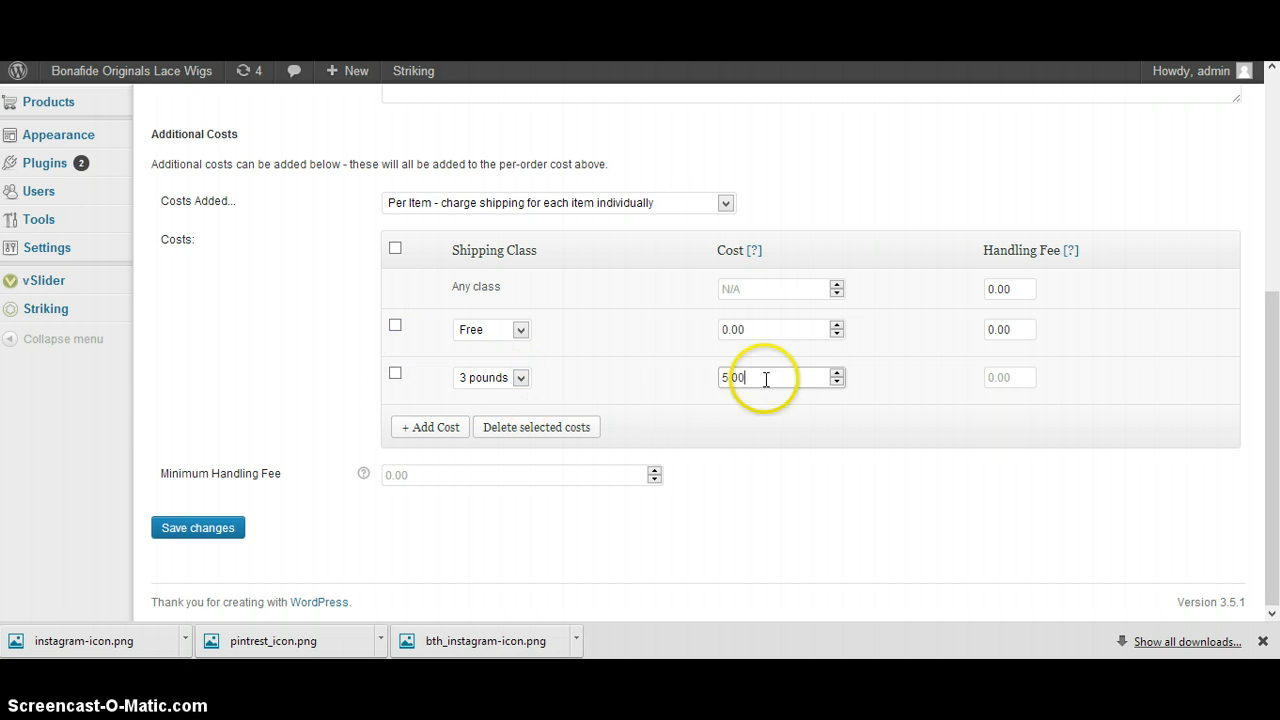
type("3.00")
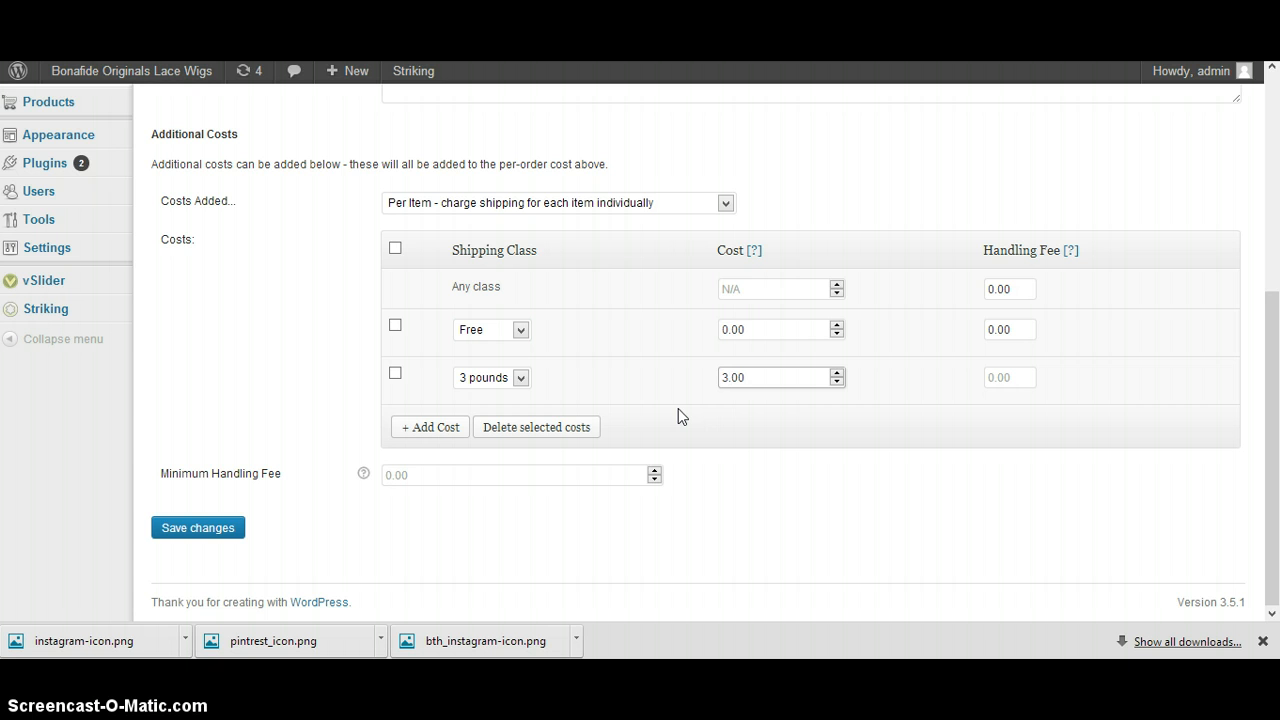
left_click(800, 453)
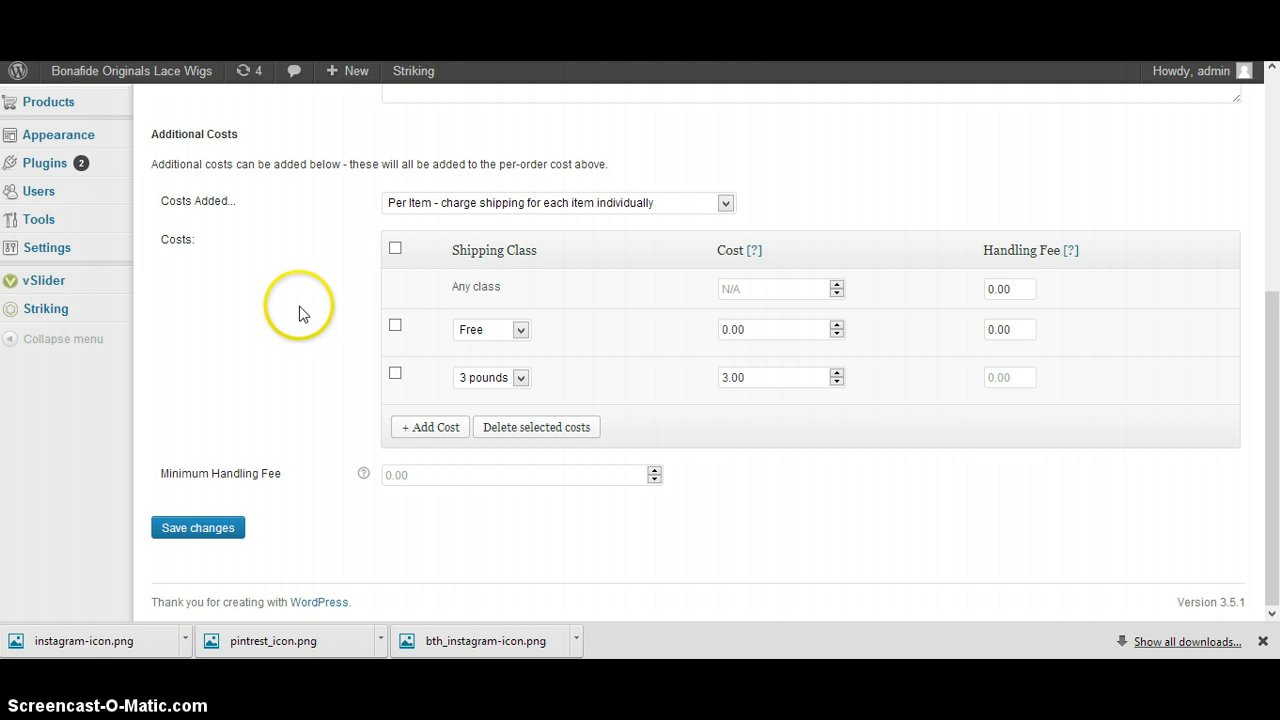
Add another cost row for the 5 Pounds shipping class with a cost of 5.00
left_click(429, 427)
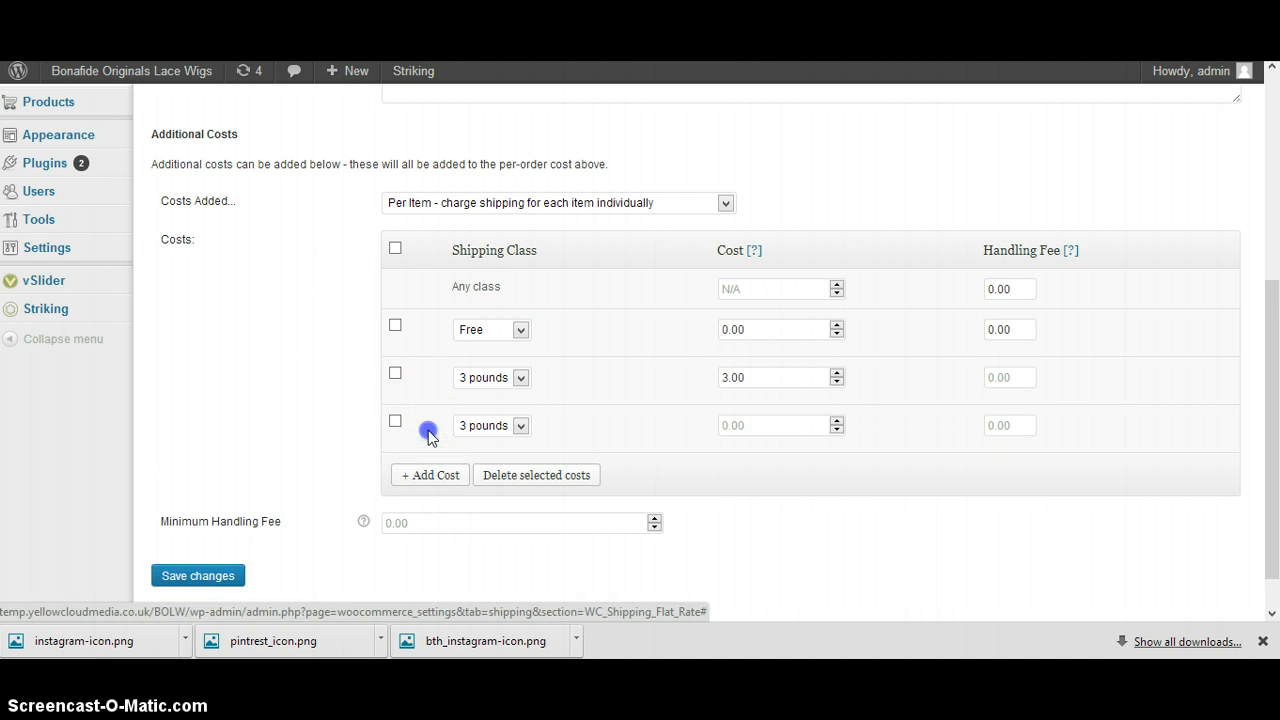
left_click(486, 428)
left_click(498, 460)
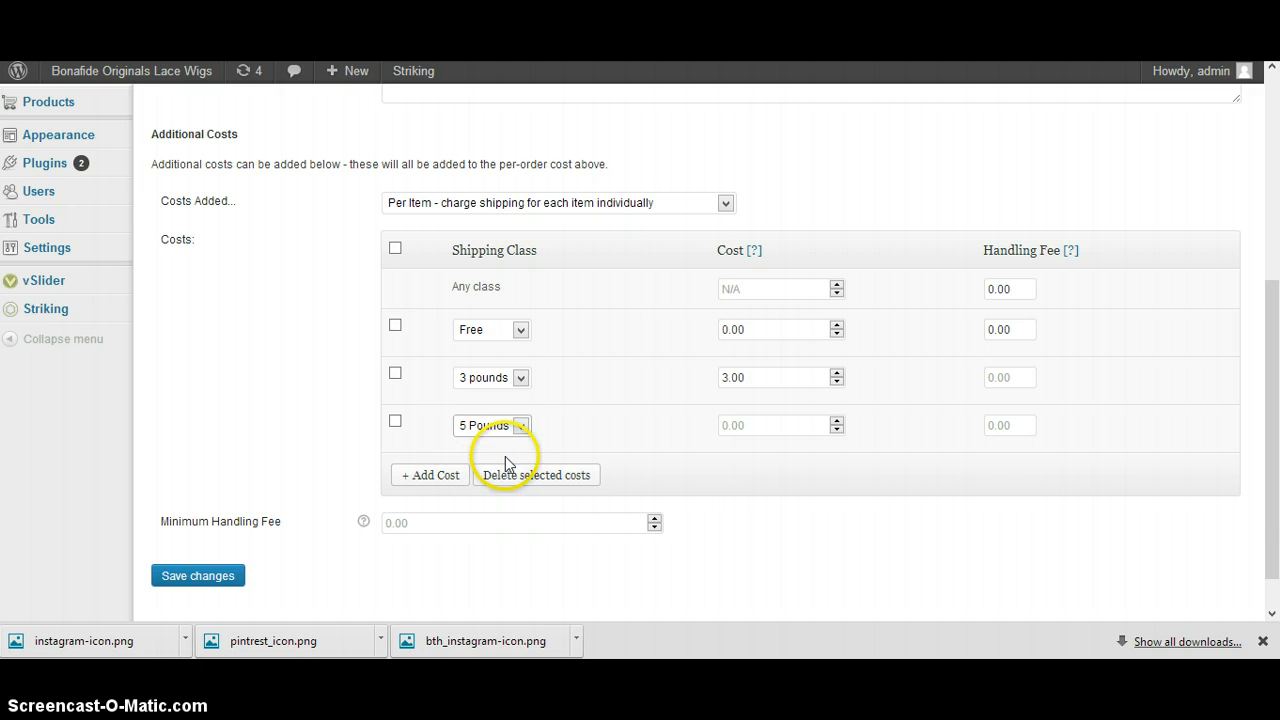
left_click(600, 427)
left_click(724, 423)
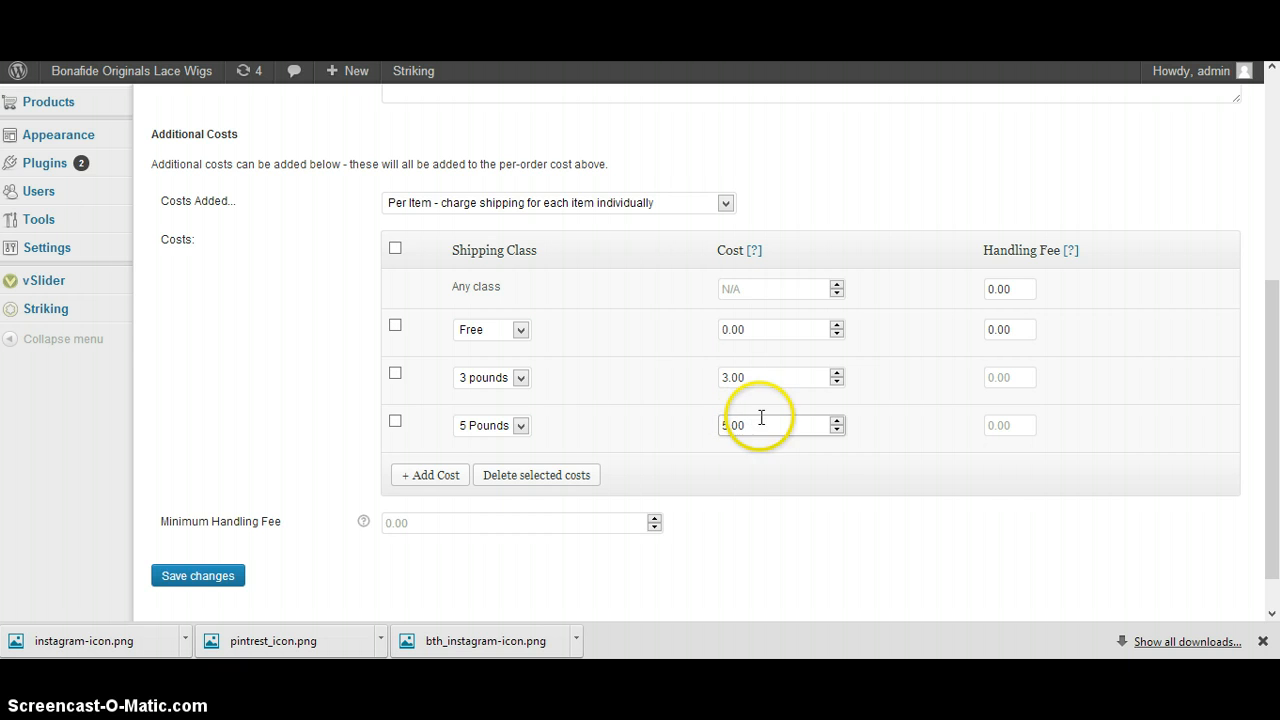
type("5.00")
left_click(884, 488)
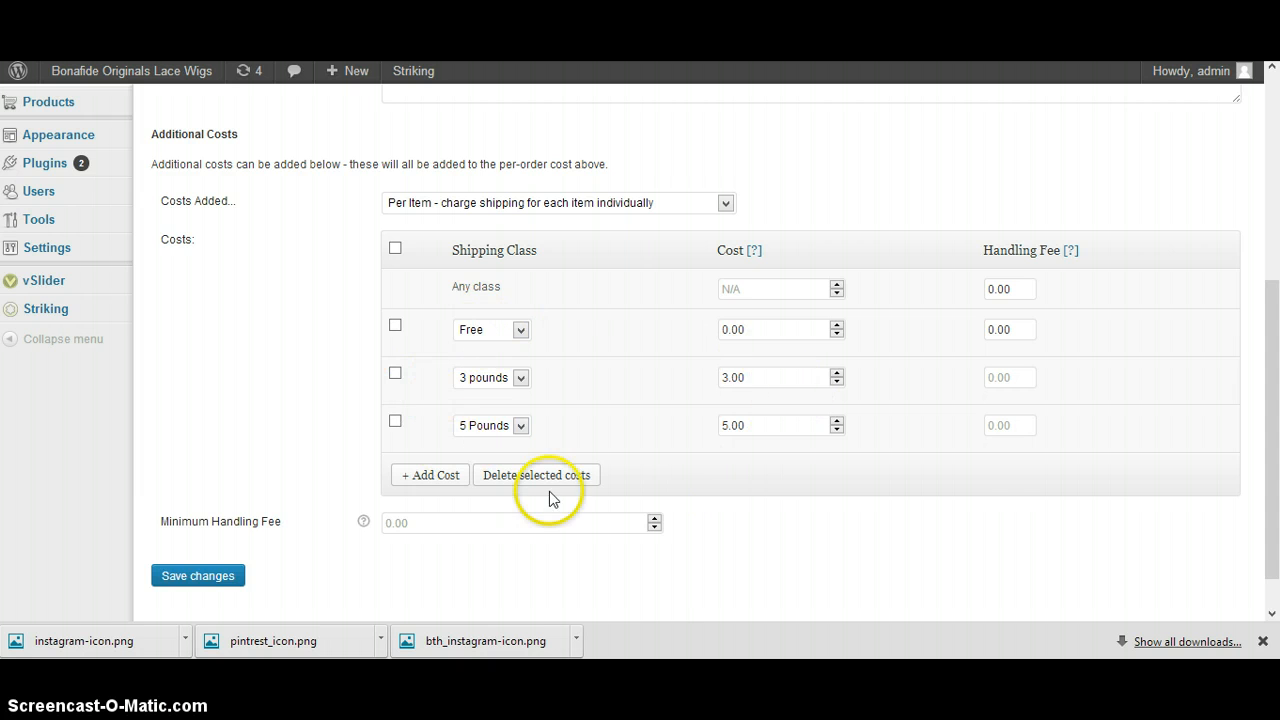
Save the Flat Rate shipping settings
left_click(227, 577)
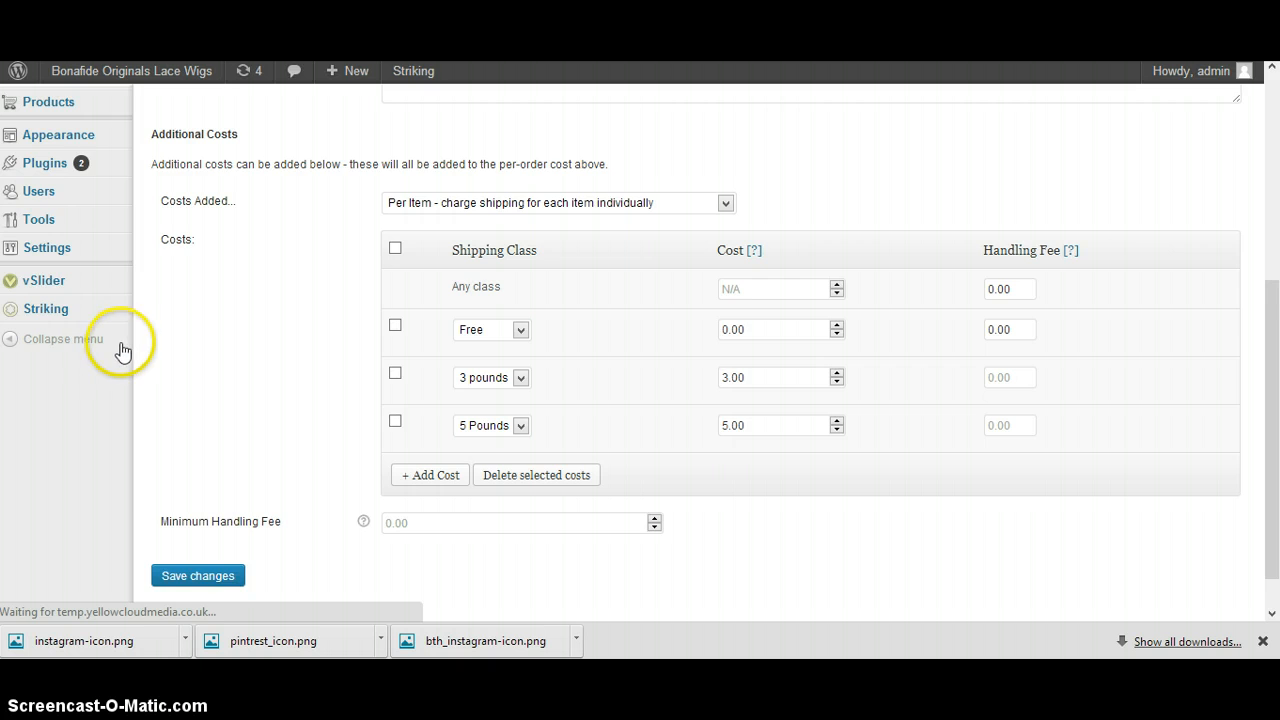
scroll(257, 534, "down", 4)
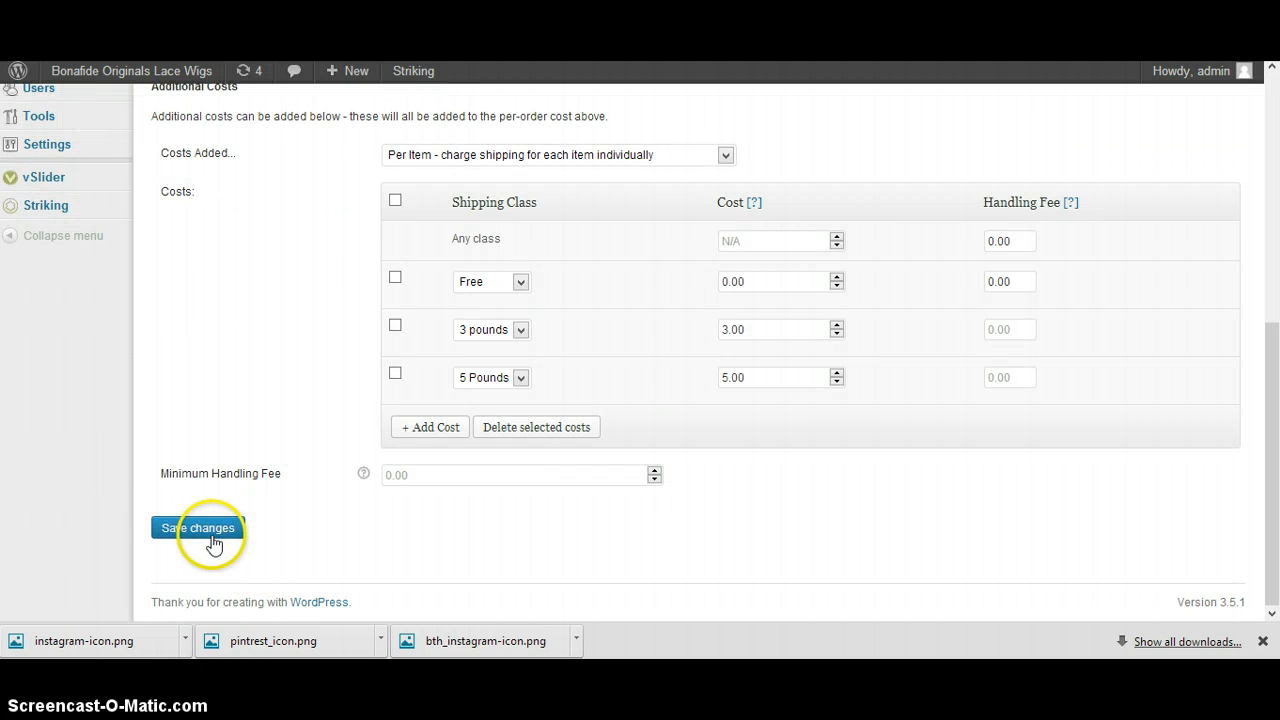
left_click(212, 538)
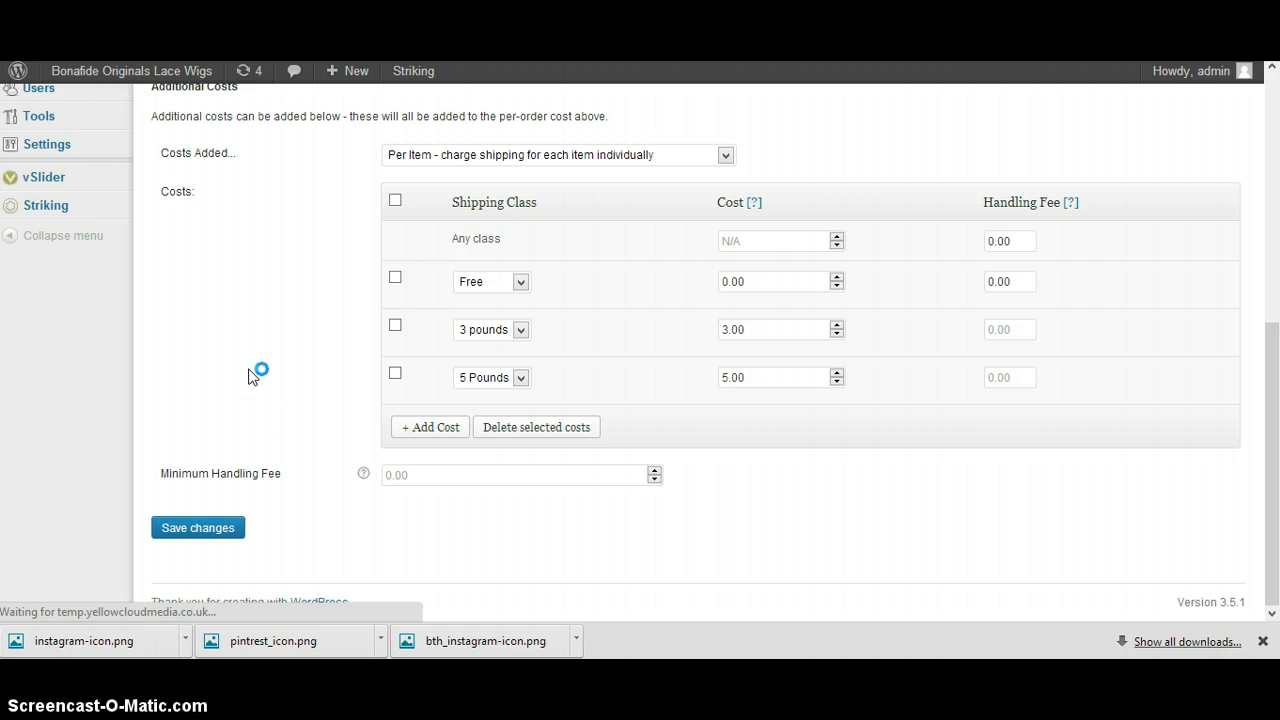
left_click_drag(332, 158, 181, 171)
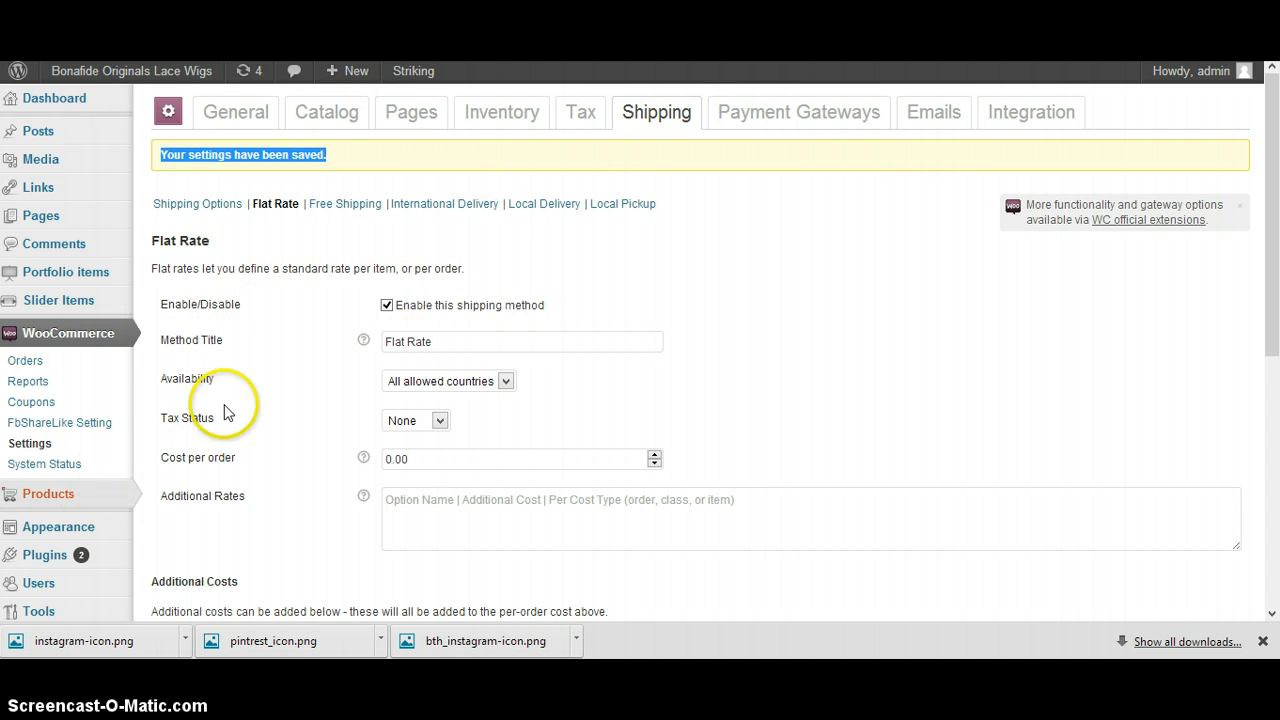
Open the Virgin Remy Hair Full Lace Wigs product for editing from the product list
left_click(78, 497)
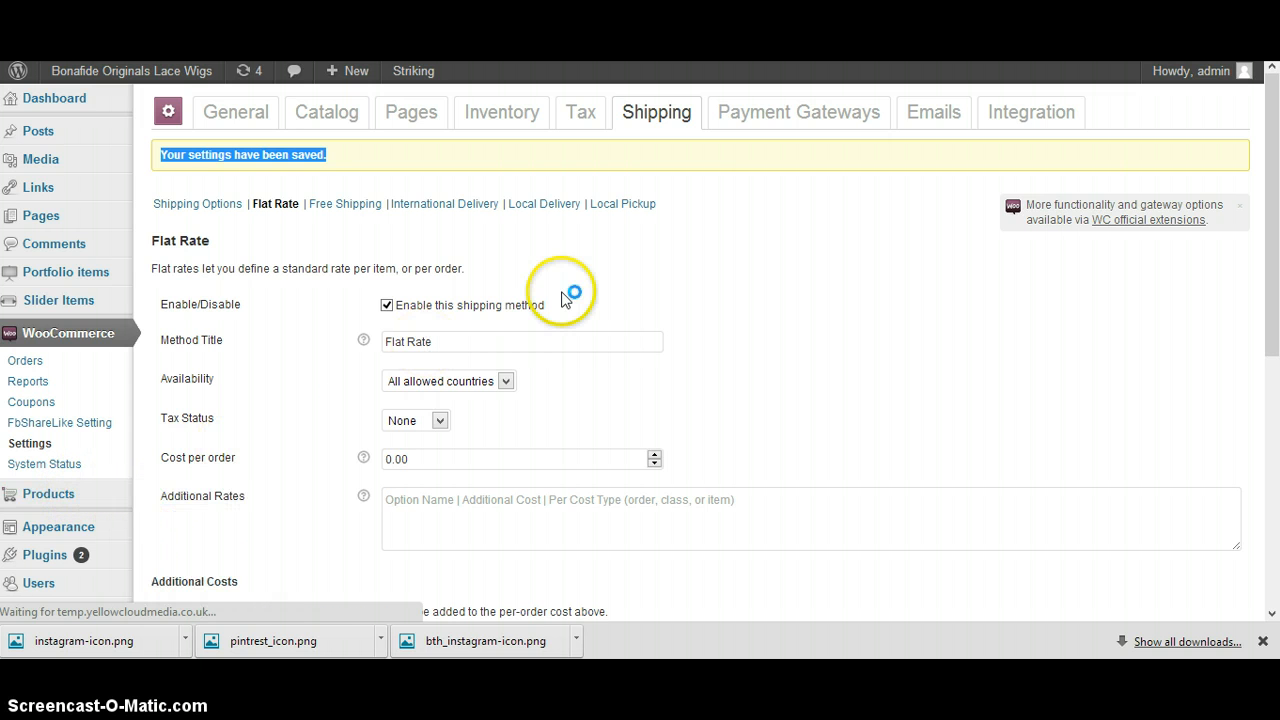
scroll(549, 266, "down", 3)
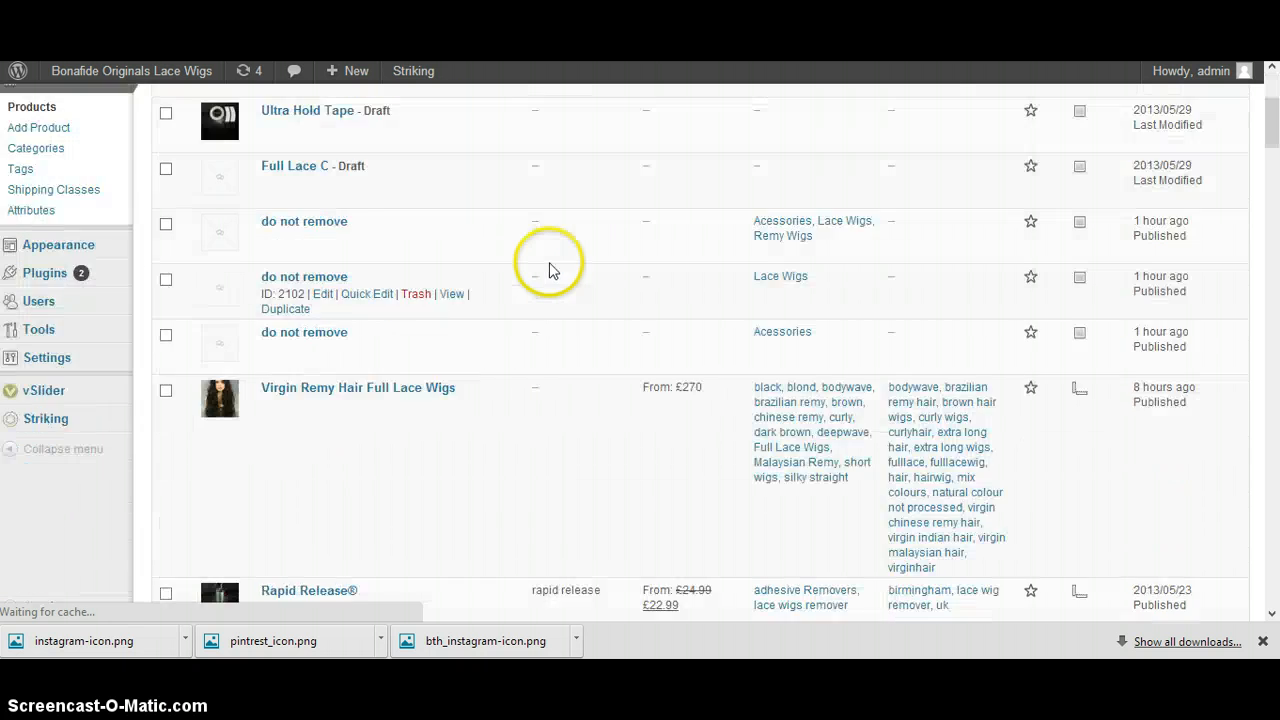
scroll(538, 257, "up", 2)
scroll(594, 250, "down", 1)
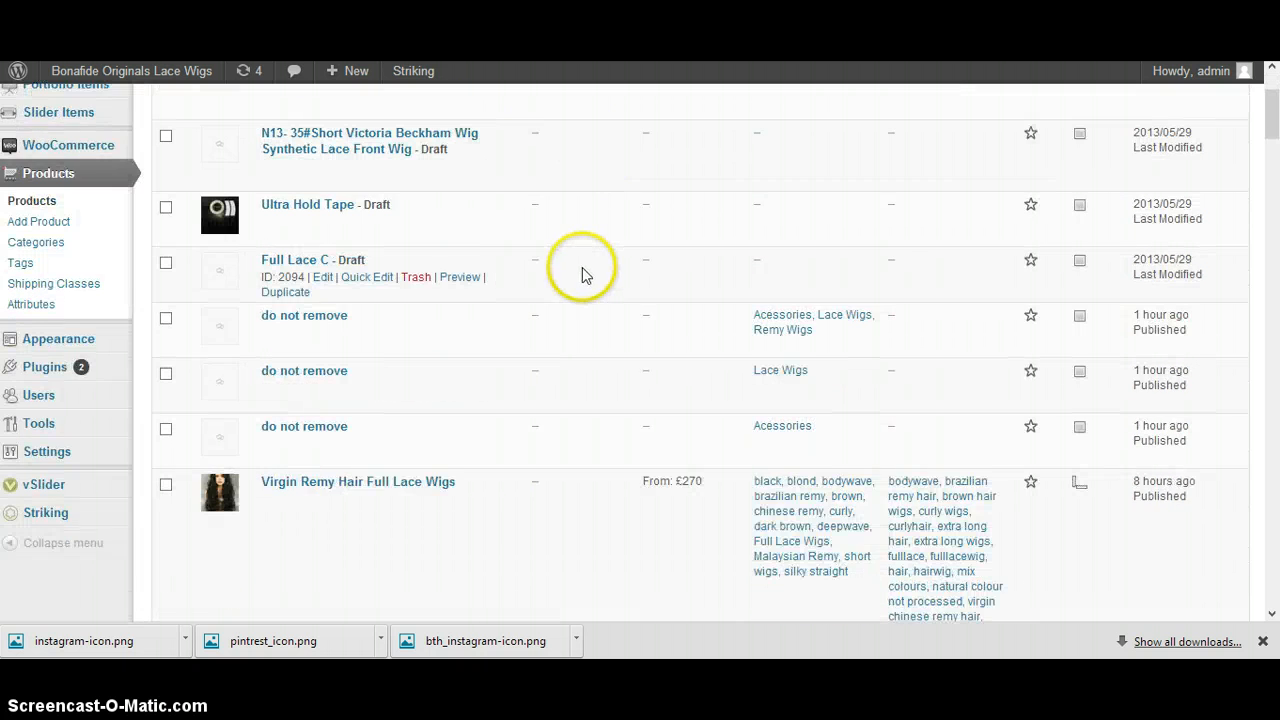
scroll(570, 275, "up", 2)
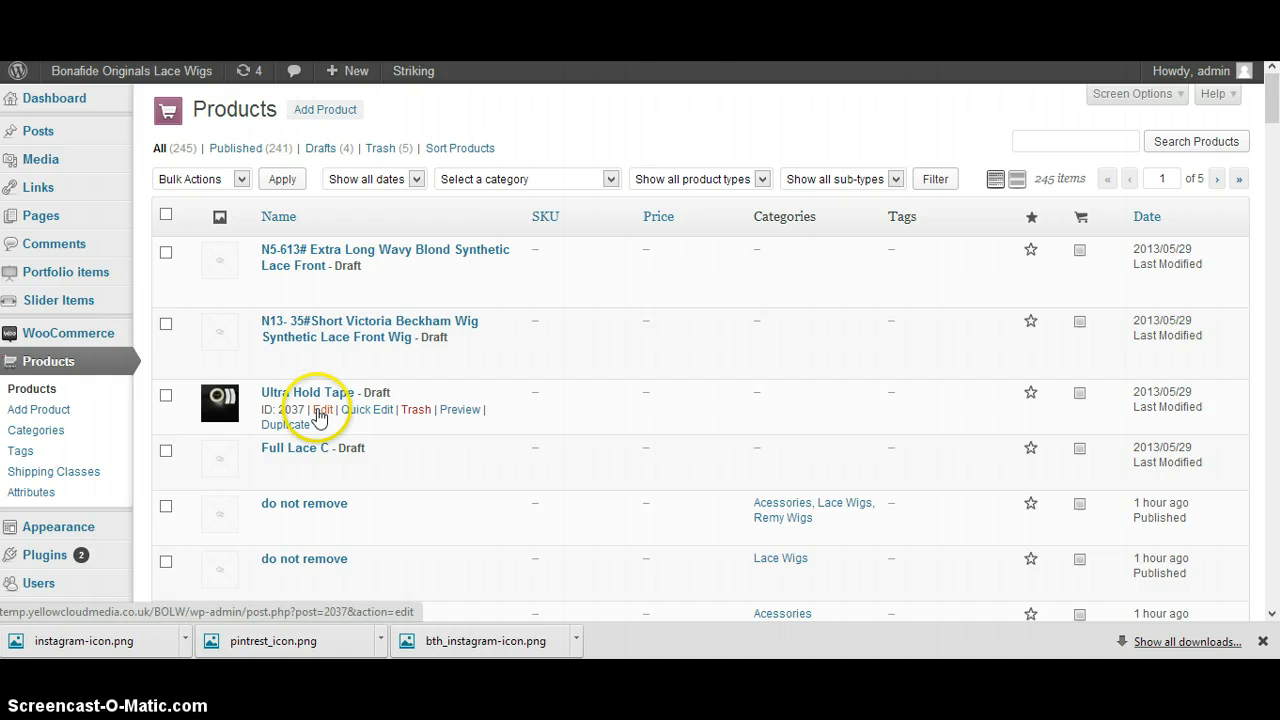
left_click(319, 411)
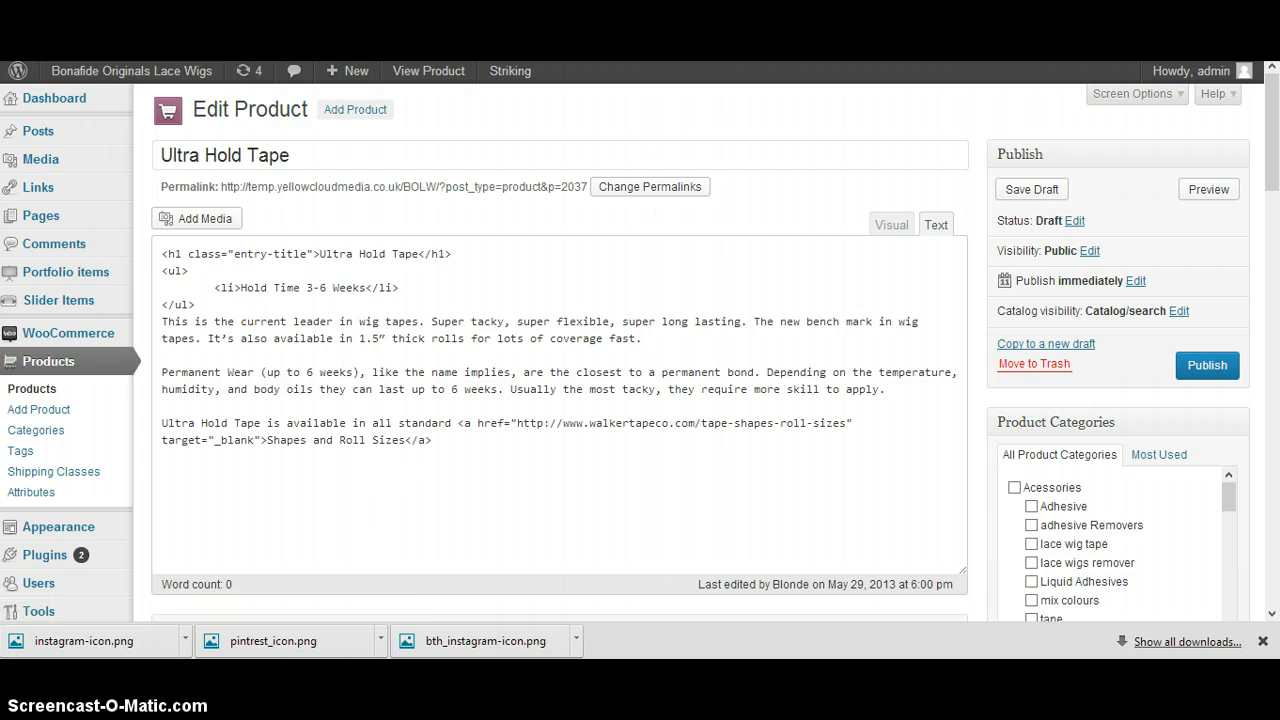
scroll(650, 328, "down", 4)
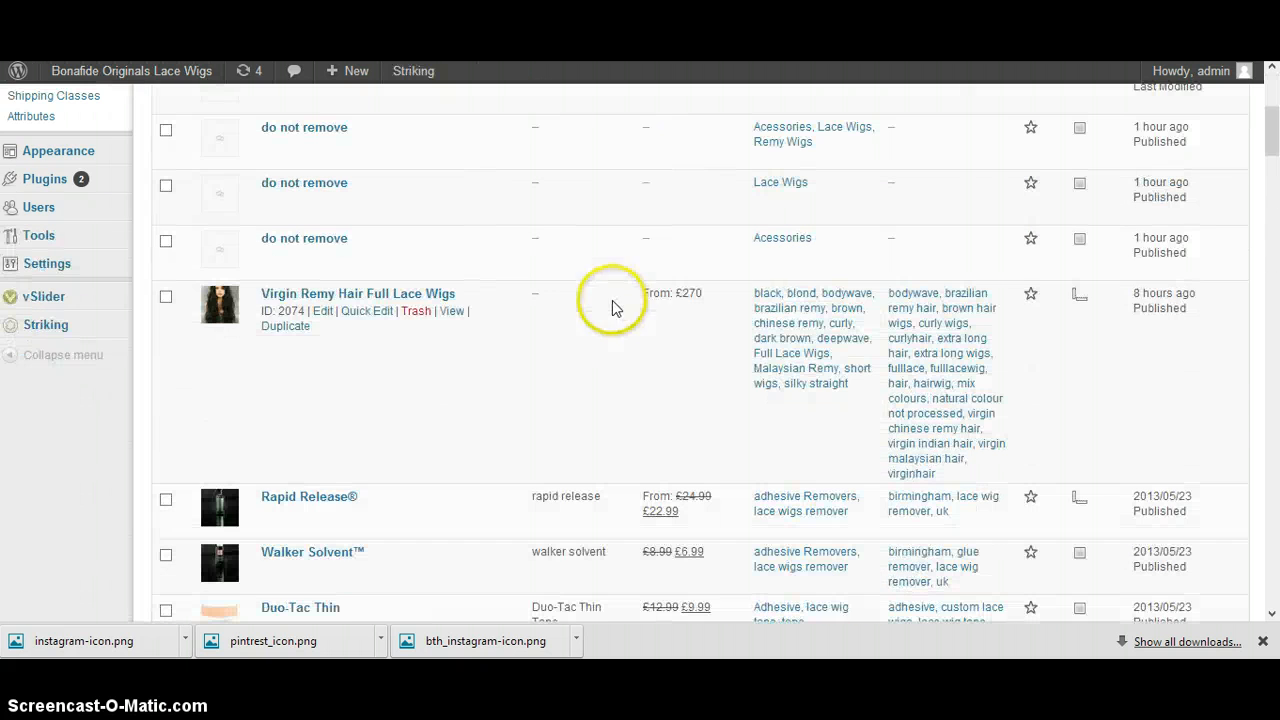
left_click(321, 311)
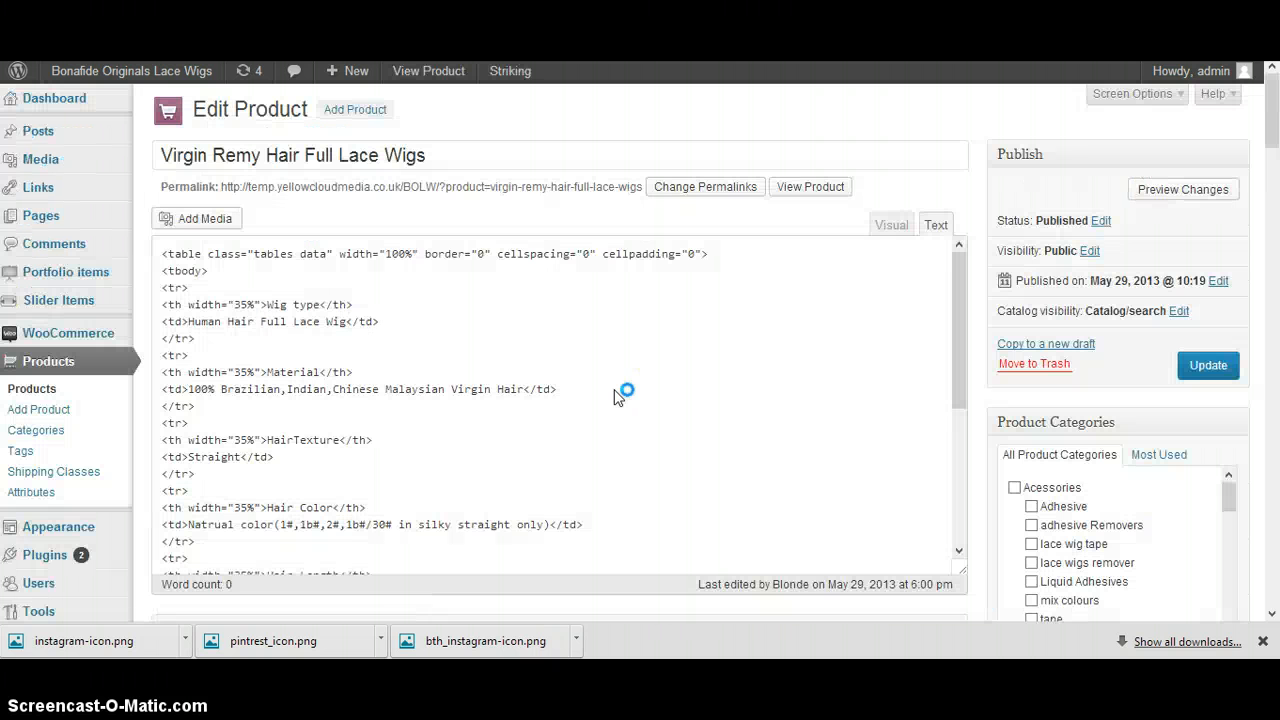
Set the product's shipping class to 5 Pounds in its shipping data
scroll(970, 252, "down", 10)
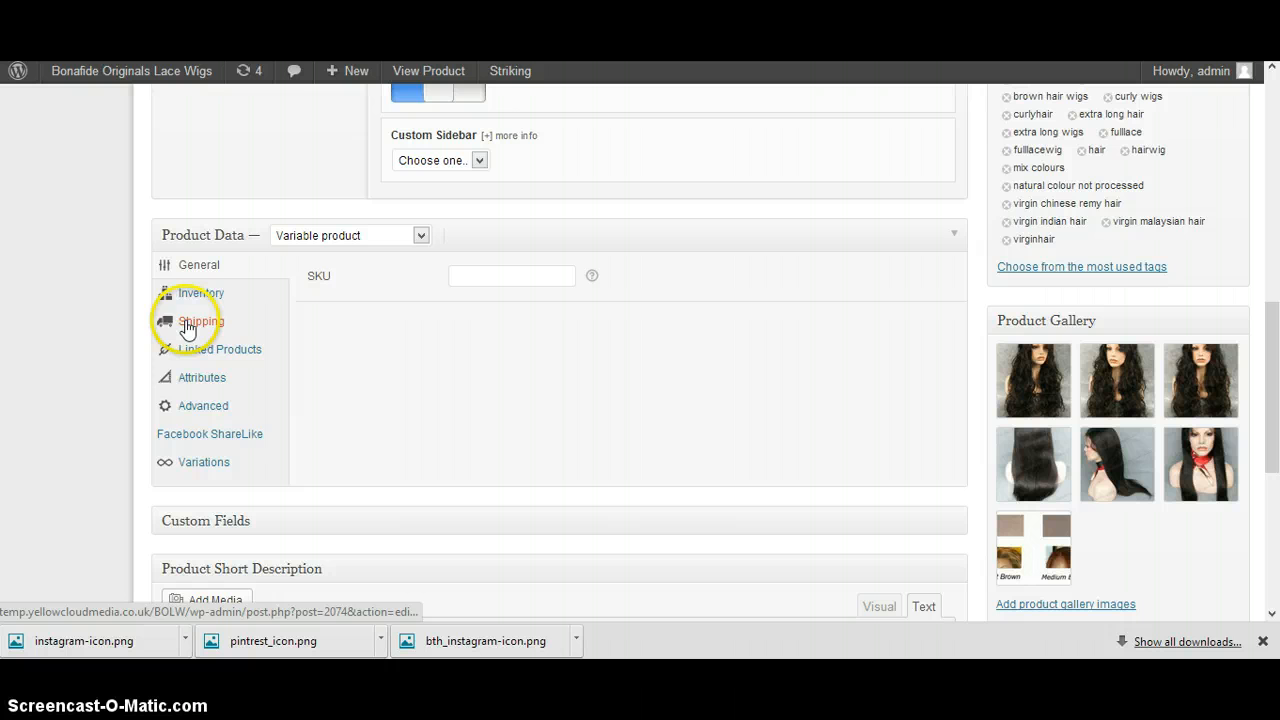
left_click(186, 326)
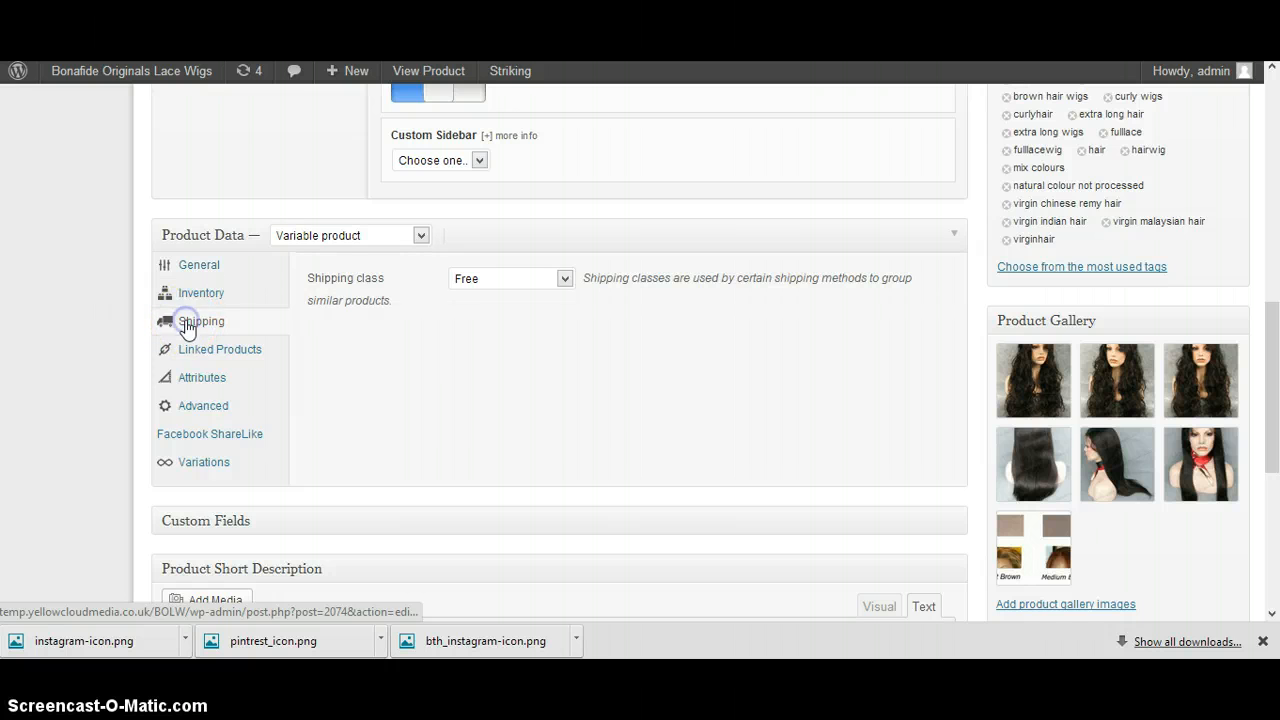
left_click(517, 282)
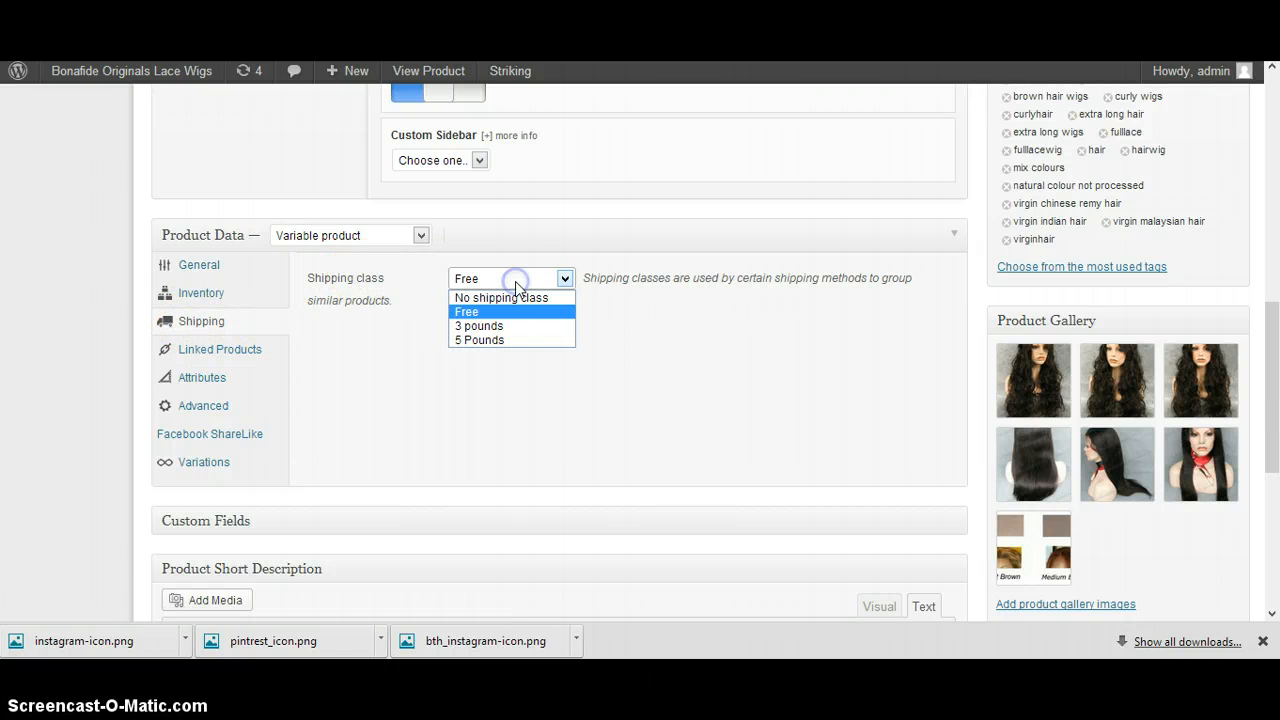
left_click(516, 337)
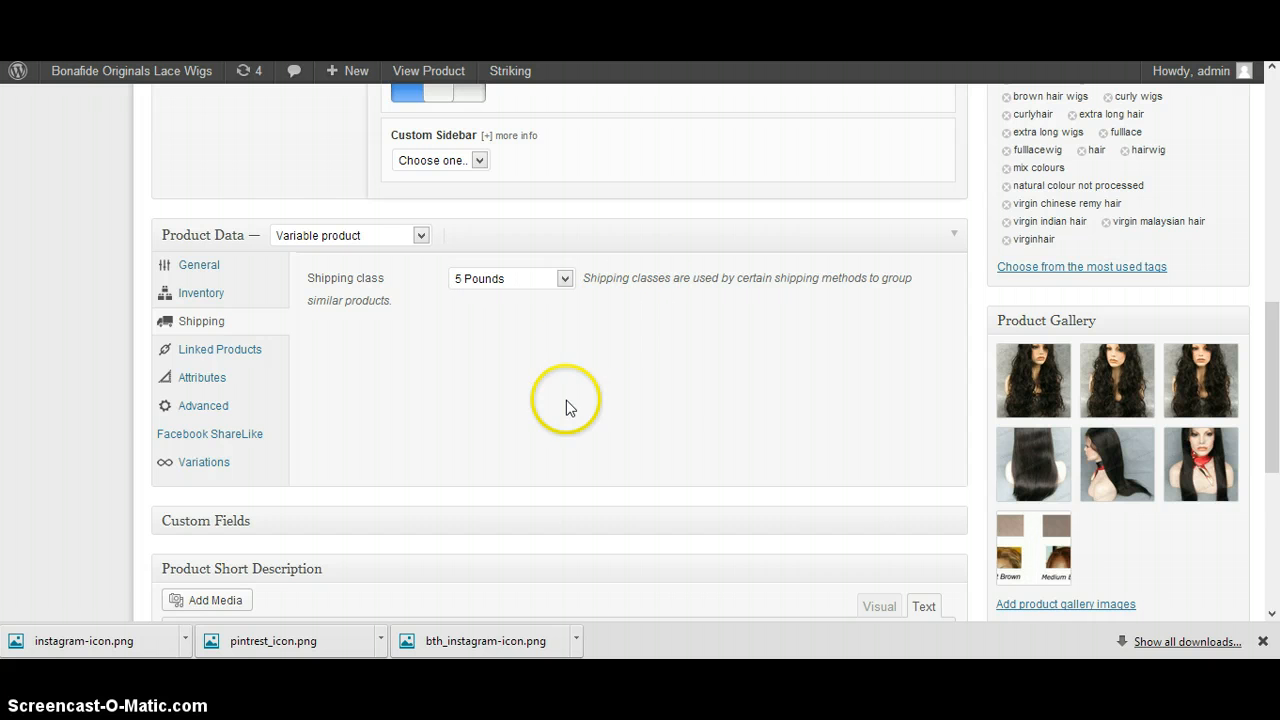
Update the published product to save its shipping class
scroll(749, 457, "up", 5)
scroll(750, 460, "down", 4)
scroll(749, 457, "up", 7)
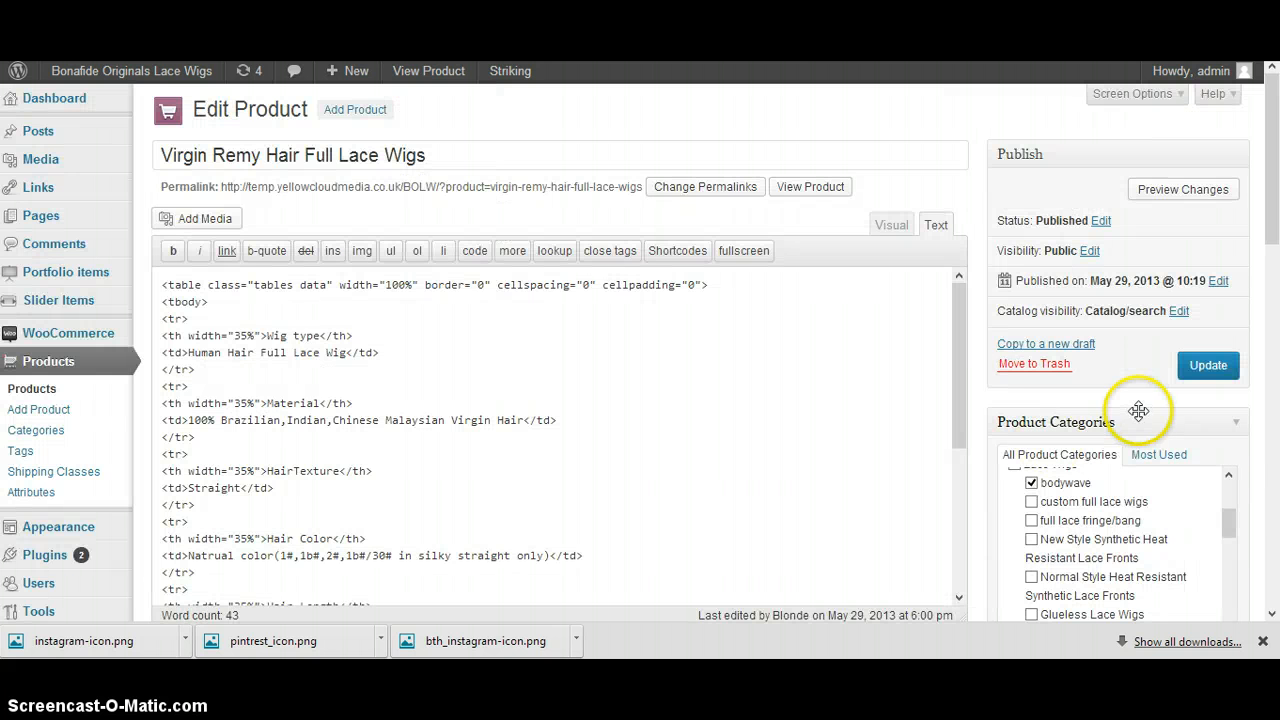
scroll(893, 493, "down", 2)
scroll(893, 493, "down", 5)
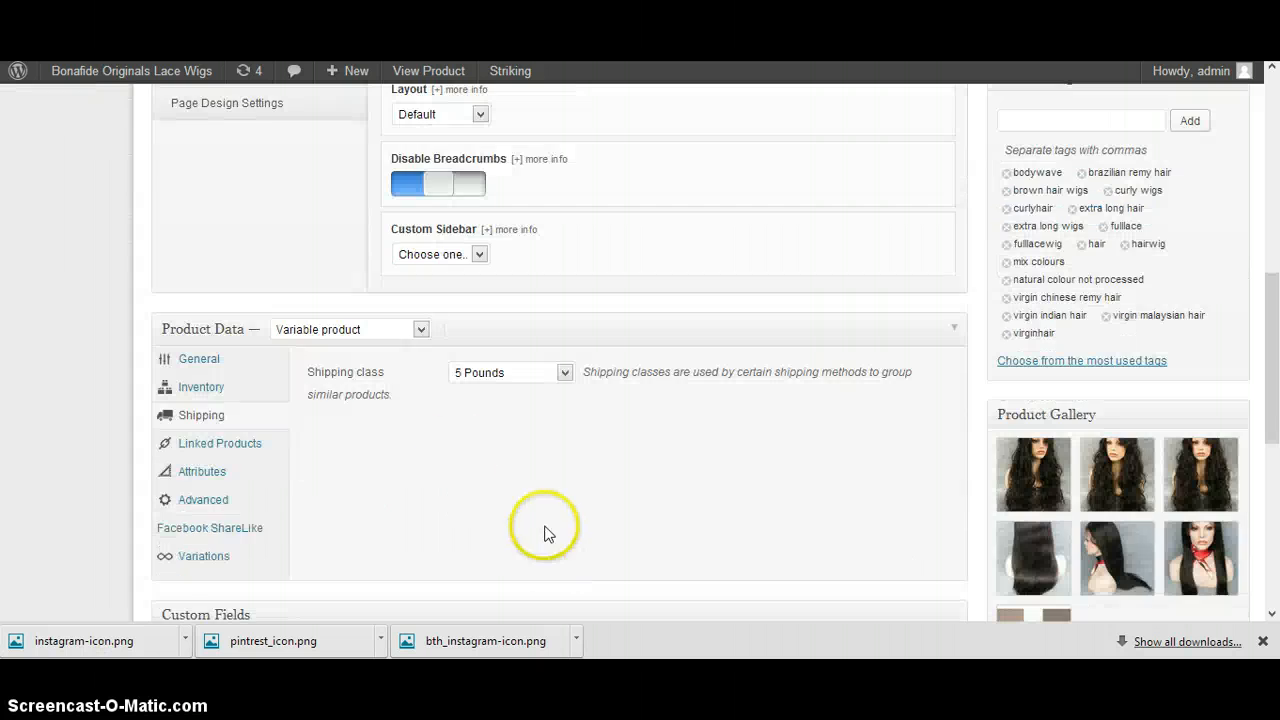
scroll(700, 390, "up", 7)
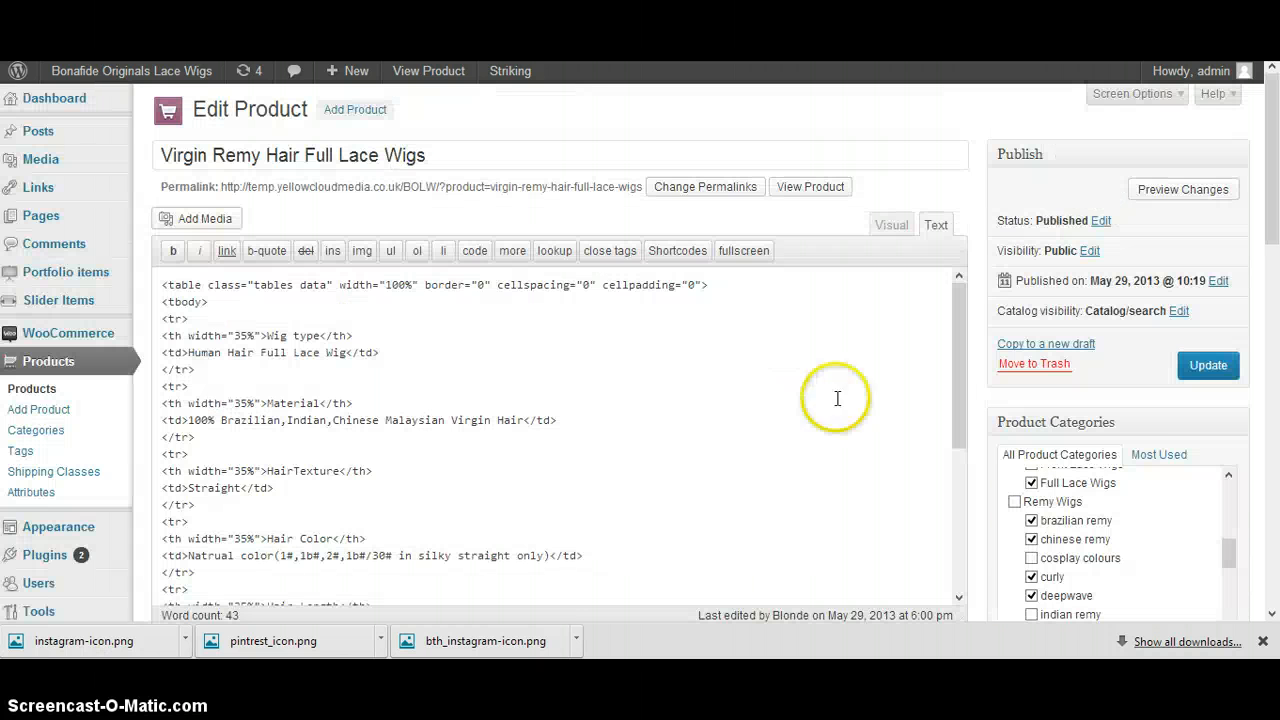
left_click(1192, 366)
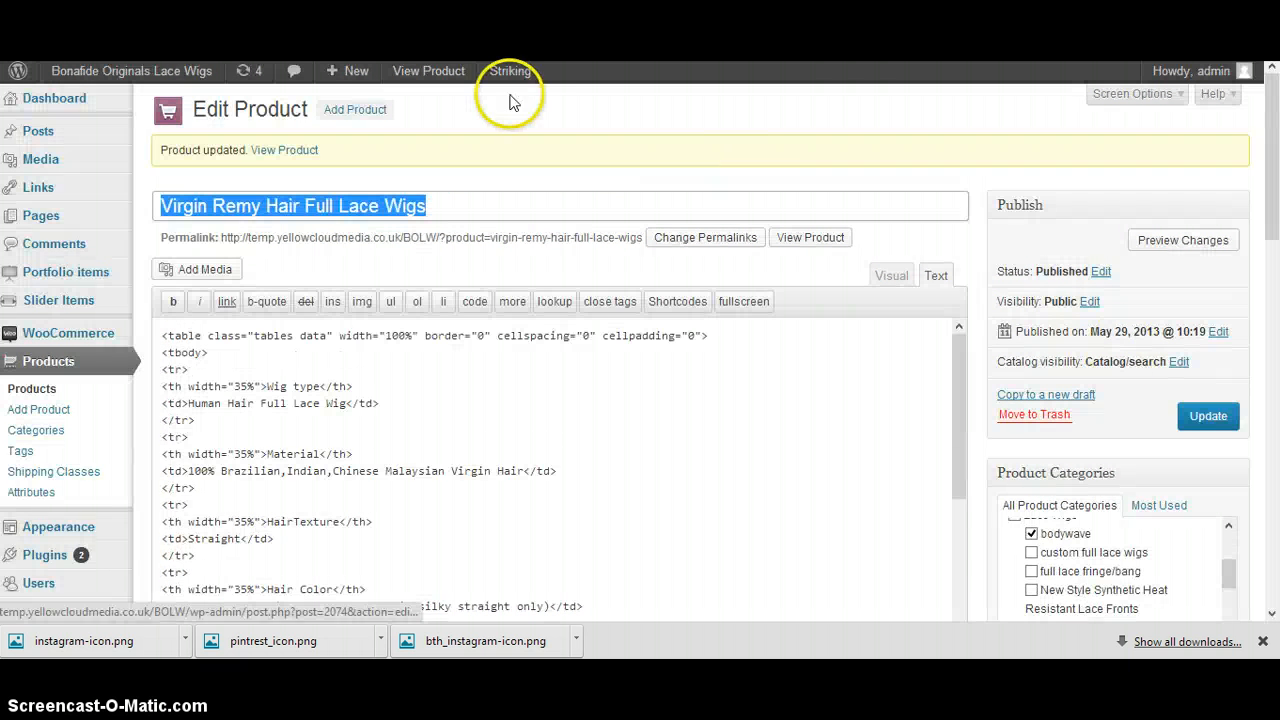
View the updated product's storefront page and examine its purchase options, description and related products
left_click(293, 150)
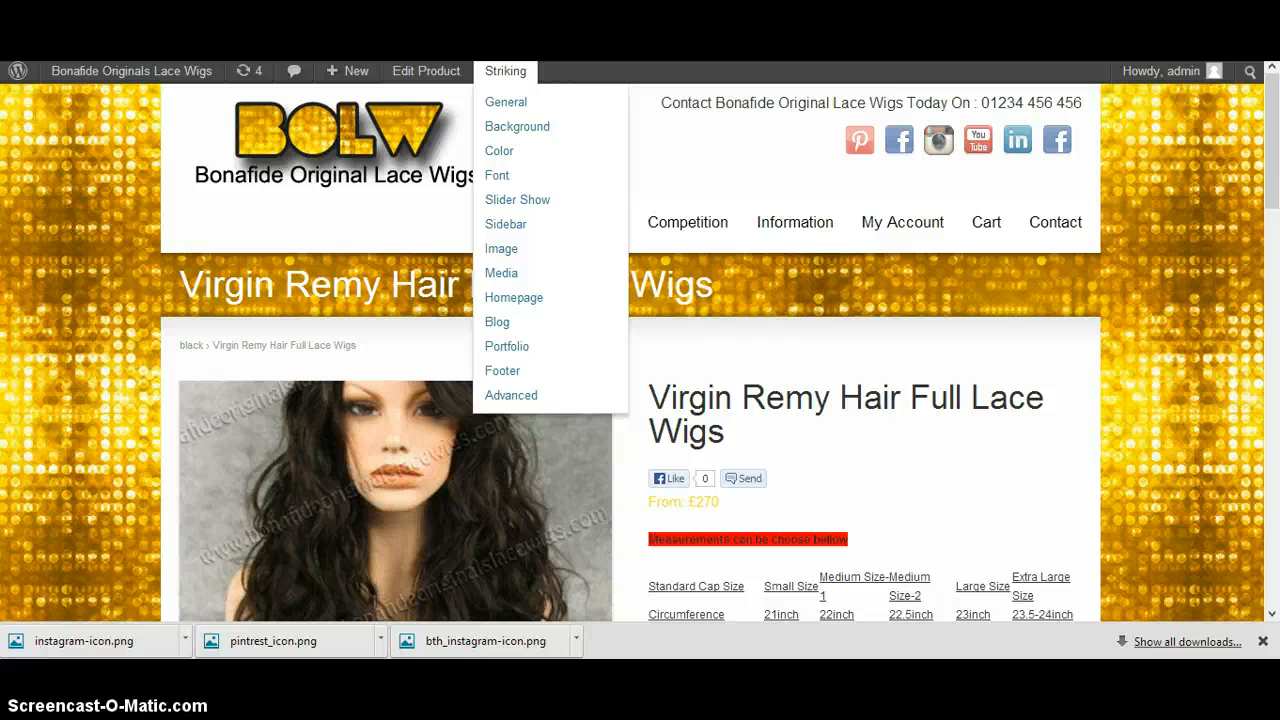
scroll(1060, 300, "down", 3)
scroll(1063, 305, "down", 1)
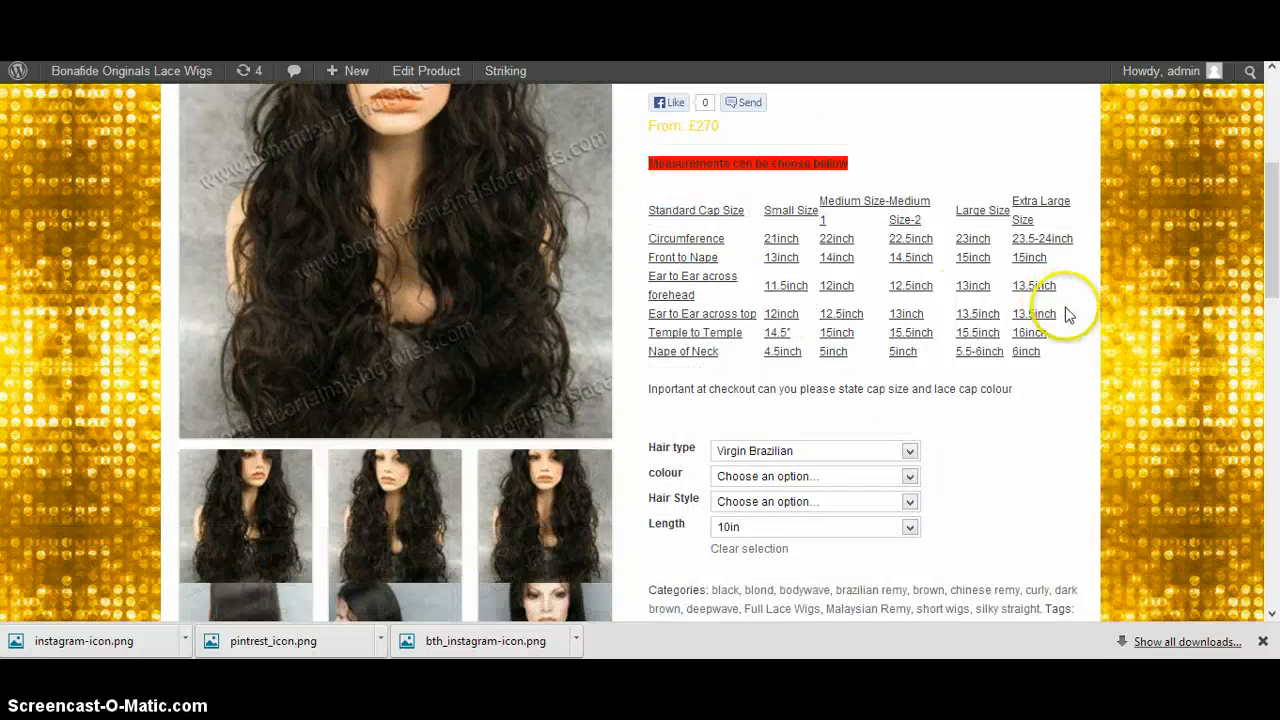
scroll(871, 294, "up", 3)
scroll(749, 220, "down", 10)
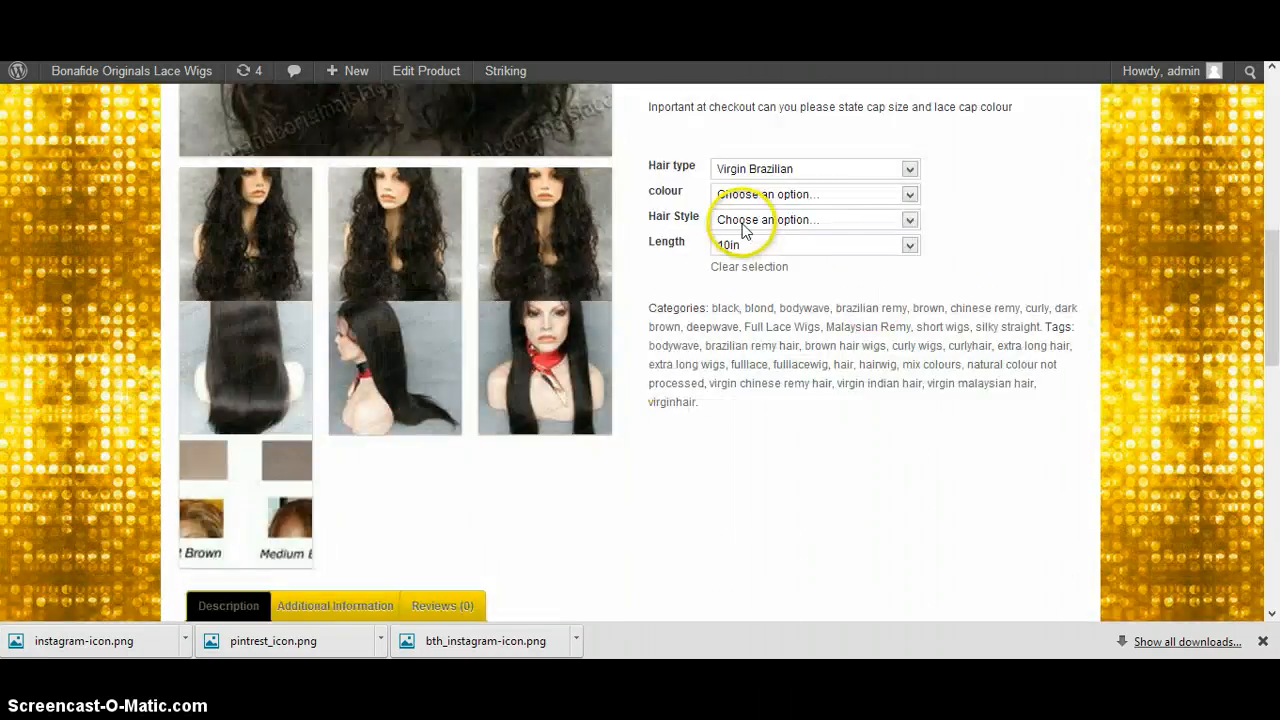
scroll(766, 196, "down", 3)
scroll(874, 211, "up", 7)
scroll(837, 243, "down", 5)
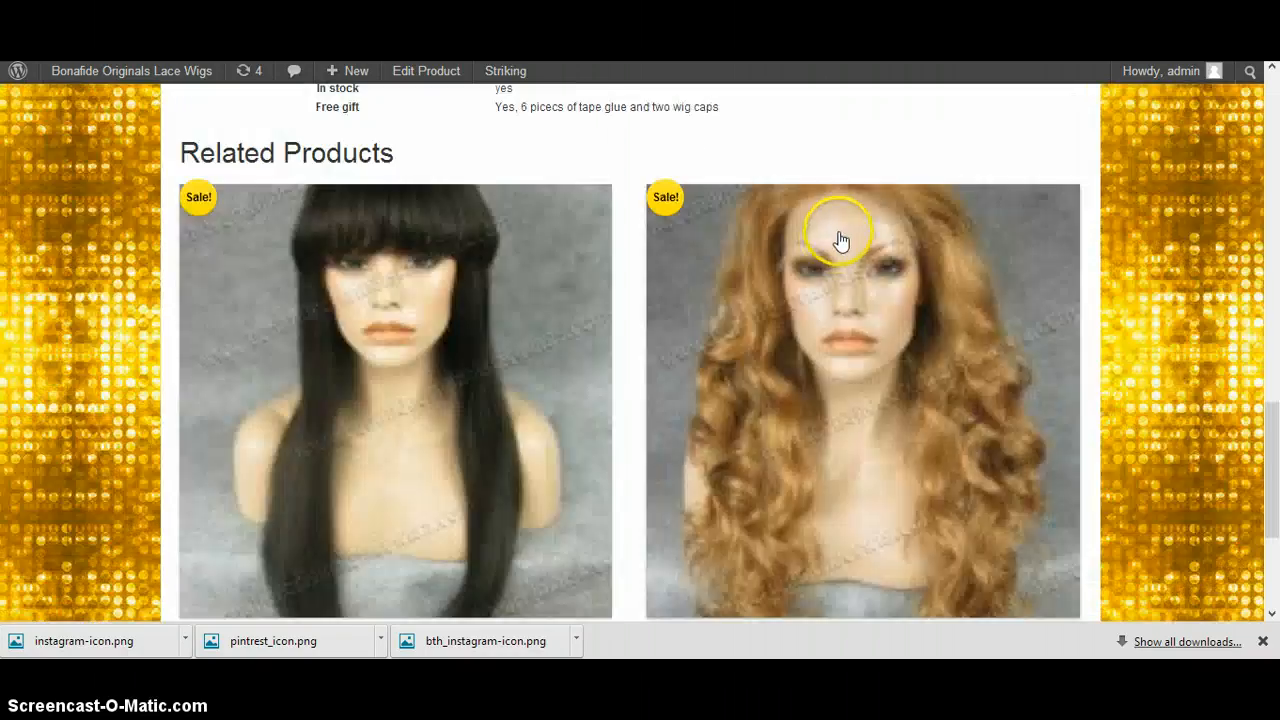
Add one Virgin Brazilian wig to the cart with colour 1b#, hair style Bodywave and length 14in
scroll(846, 246, "up", 3)
scroll(846, 238, "up", 8)
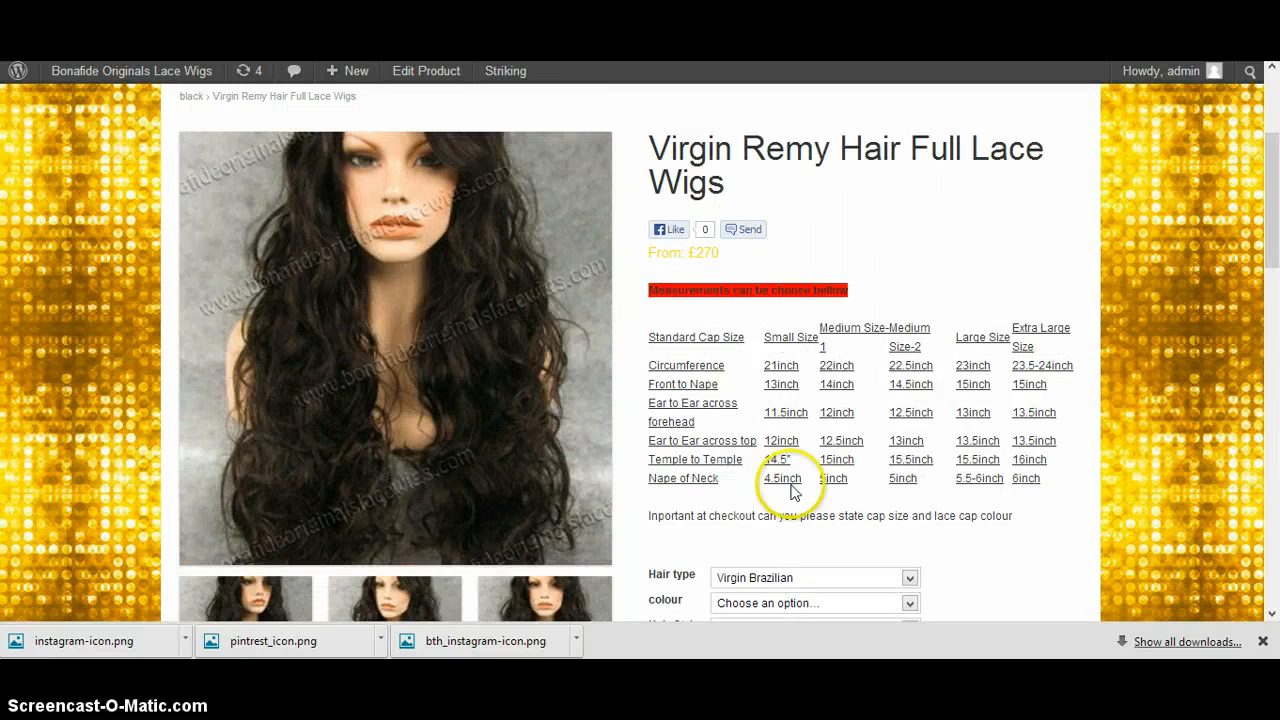
scroll(787, 314, "down", 3)
left_click(780, 320)
left_click(771, 362)
left_click(770, 346)
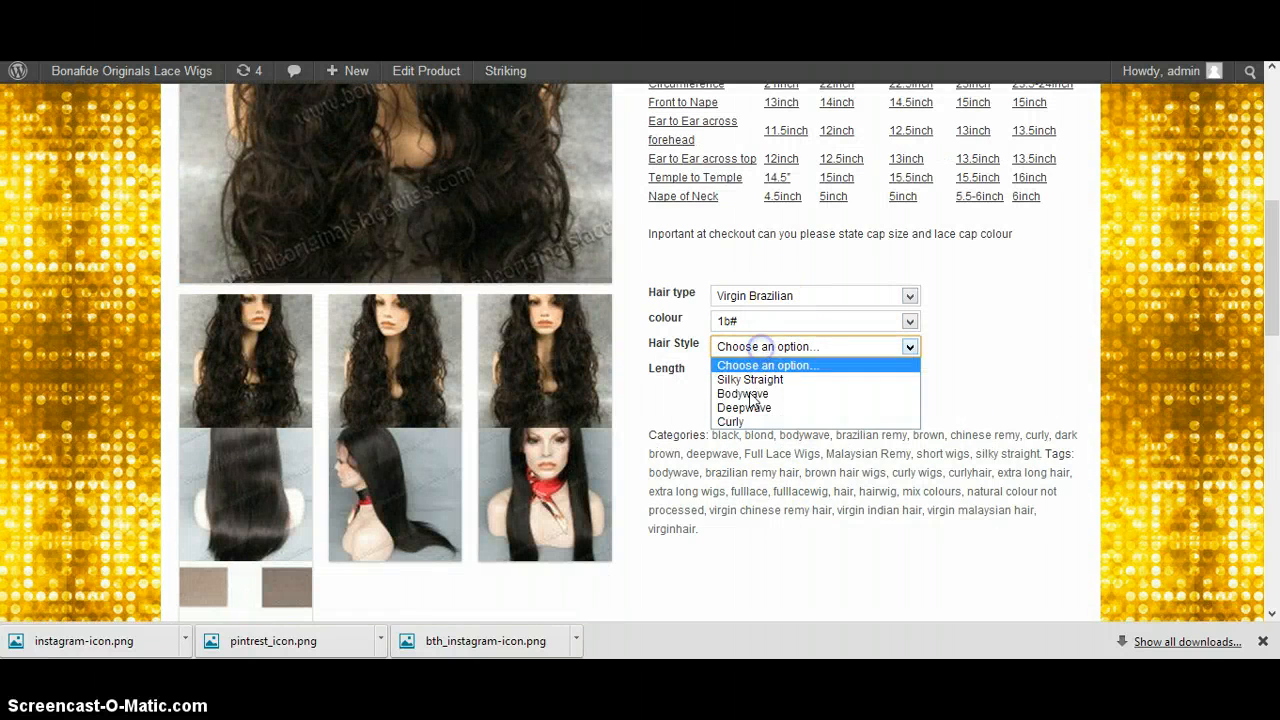
left_click(762, 396)
left_click(760, 372)
left_click(763, 426)
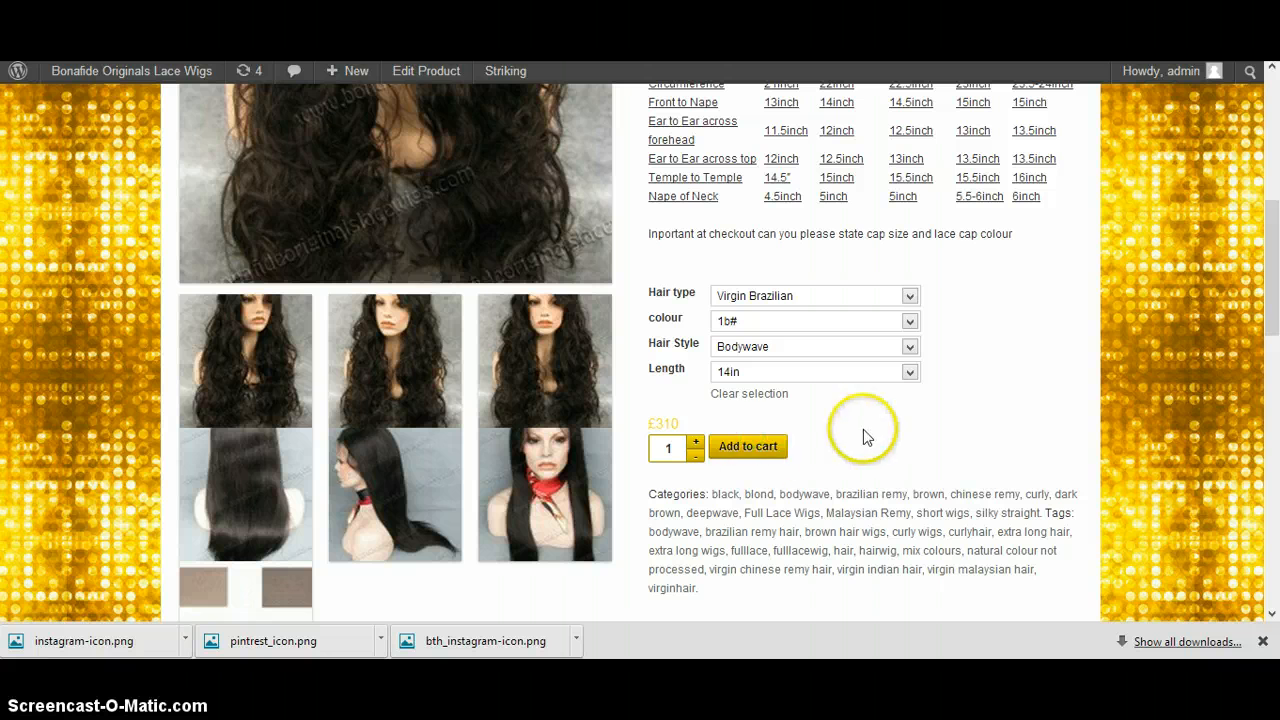
left_click(750, 447)
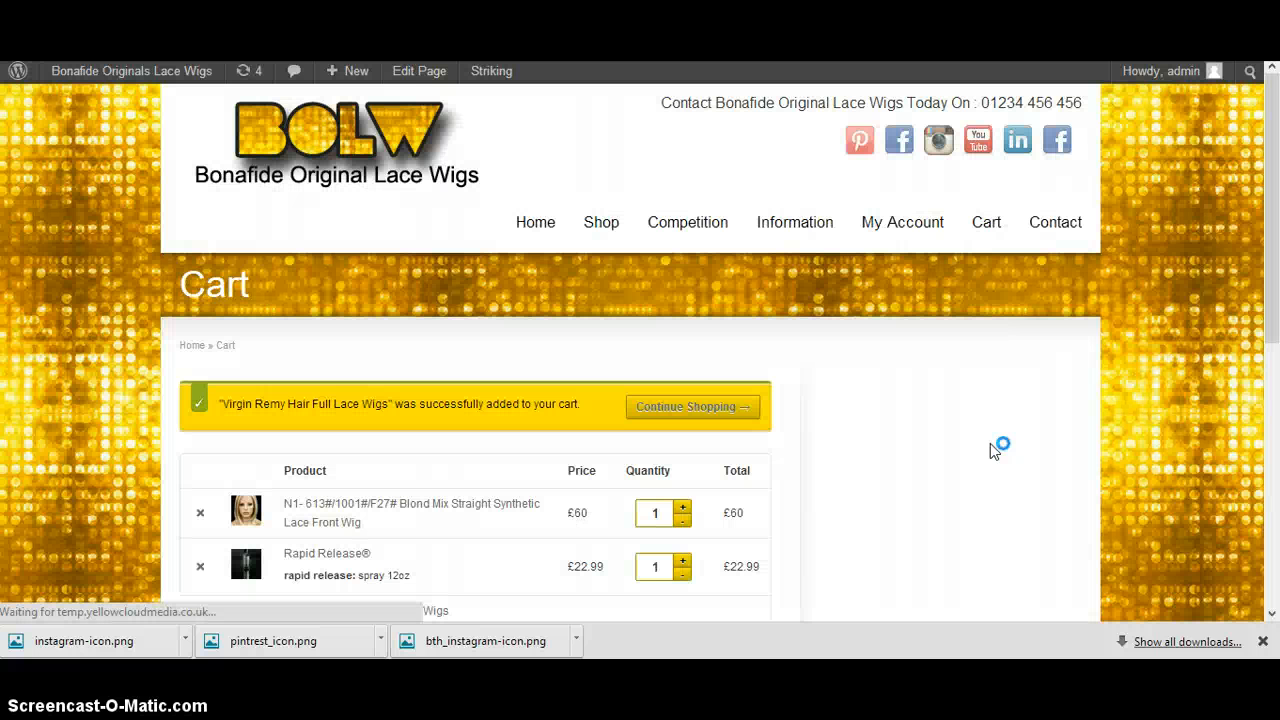
Examine the cart contents and the flat rate shipping charge in the cart totals
left_click(902, 422)
scroll(840, 290, "down", 2)
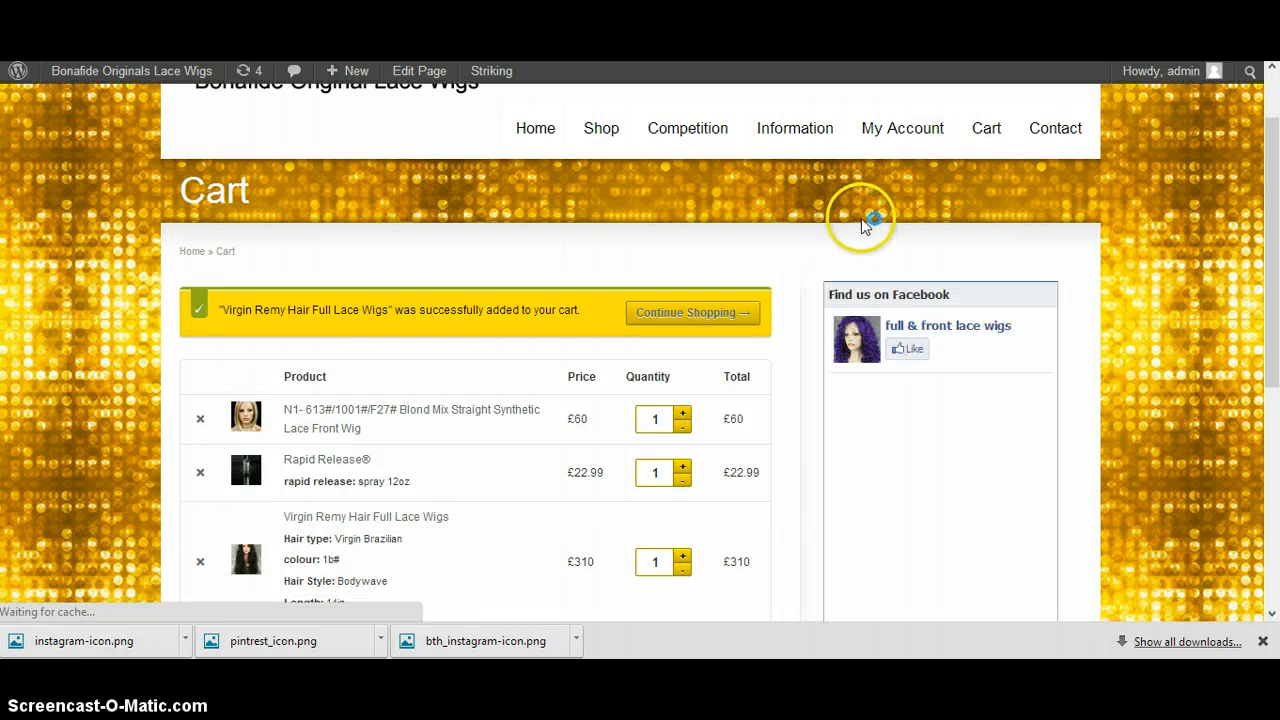
scroll(685, 191, "down", 1)
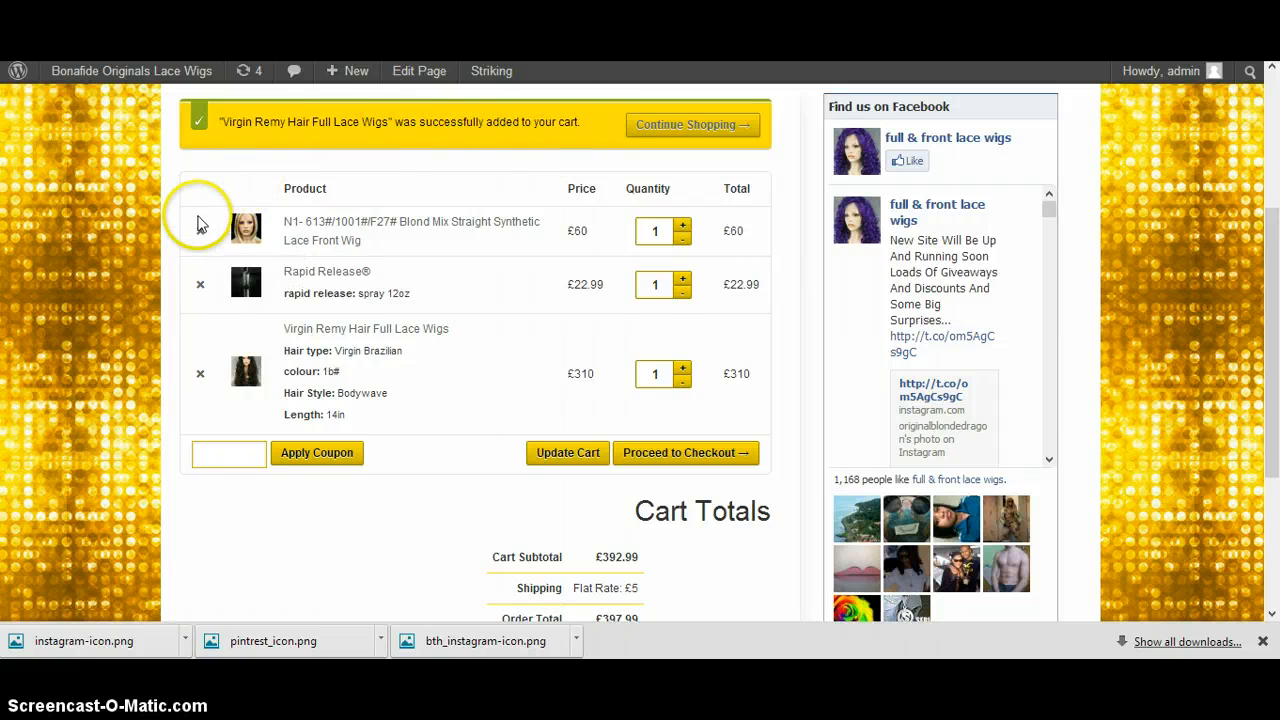
scroll(186, 191, "down", 1)
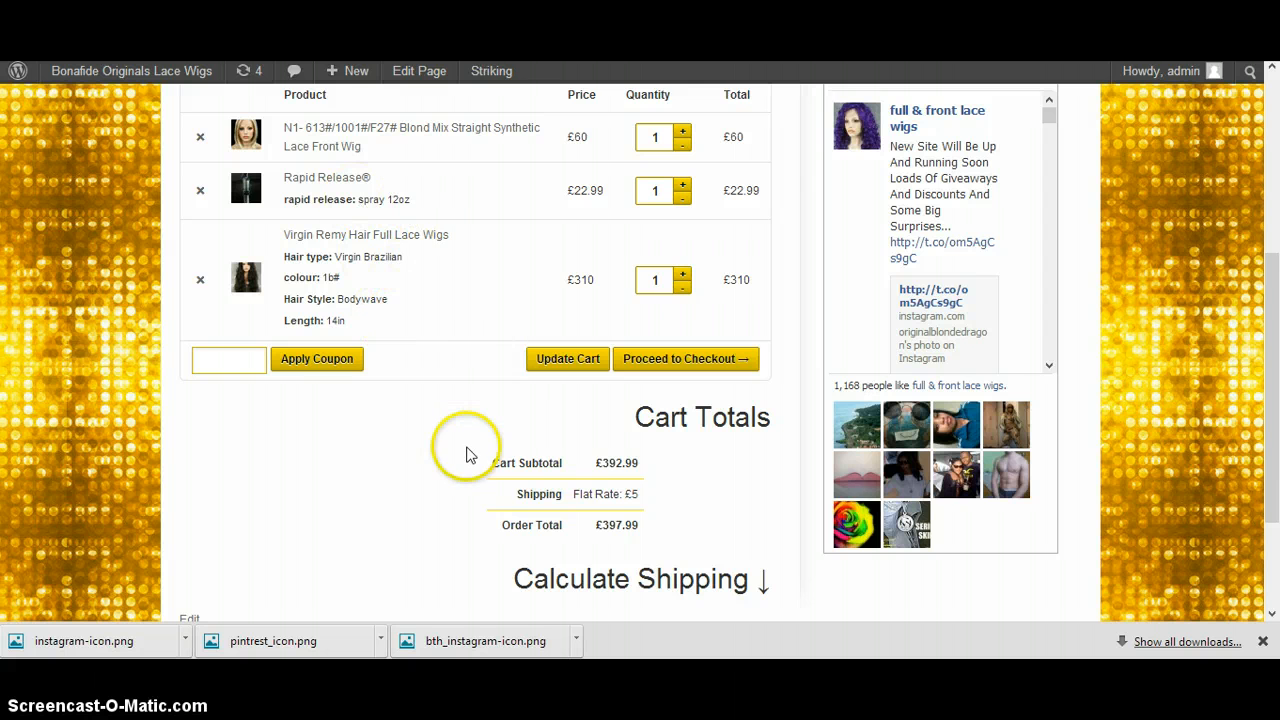
left_click_drag(496, 465, 613, 497)
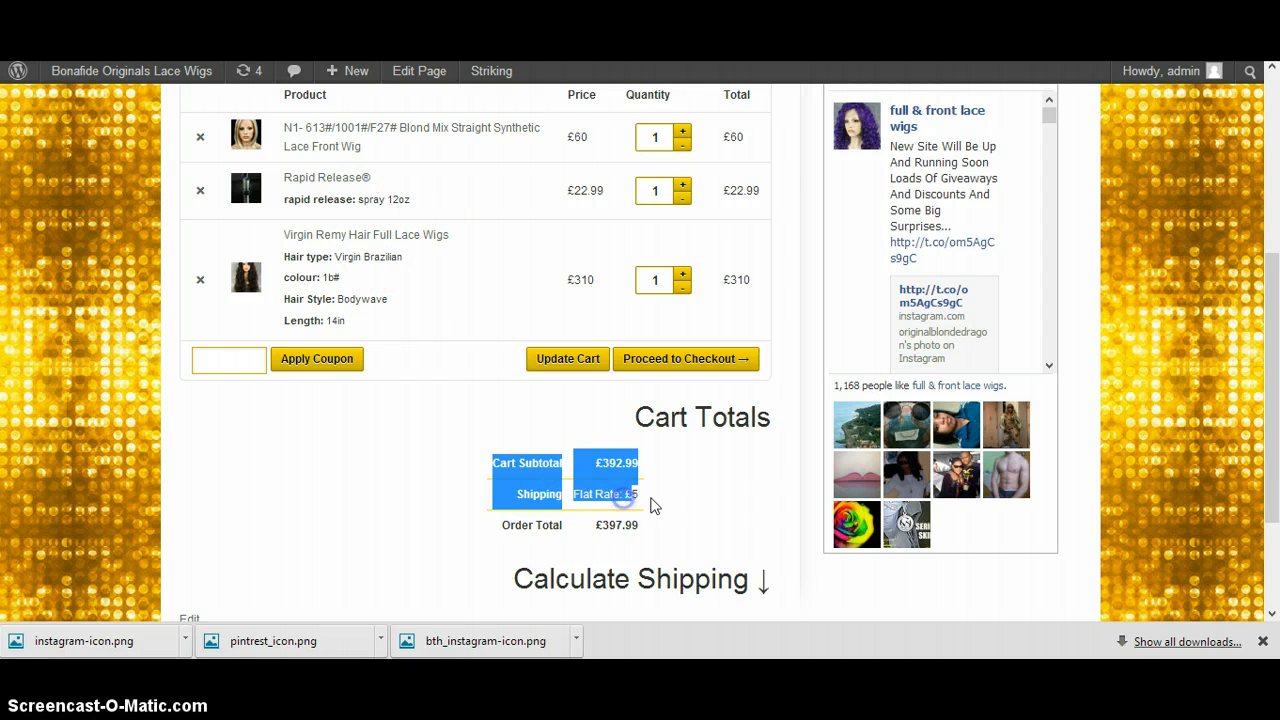
left_click(650, 500)
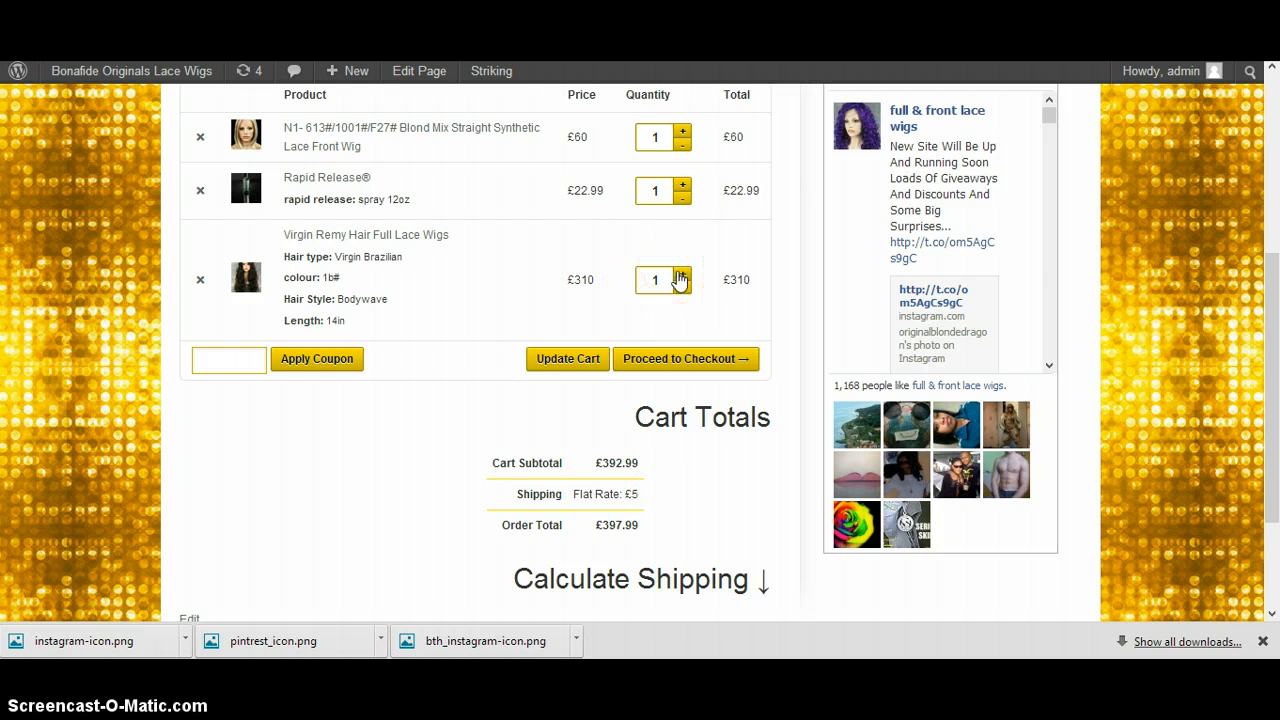
Update the cart with a quantity of 2 for the Virgin Remy Hair Full Lace Wigs and check the shipping charge
left_click(569, 360)
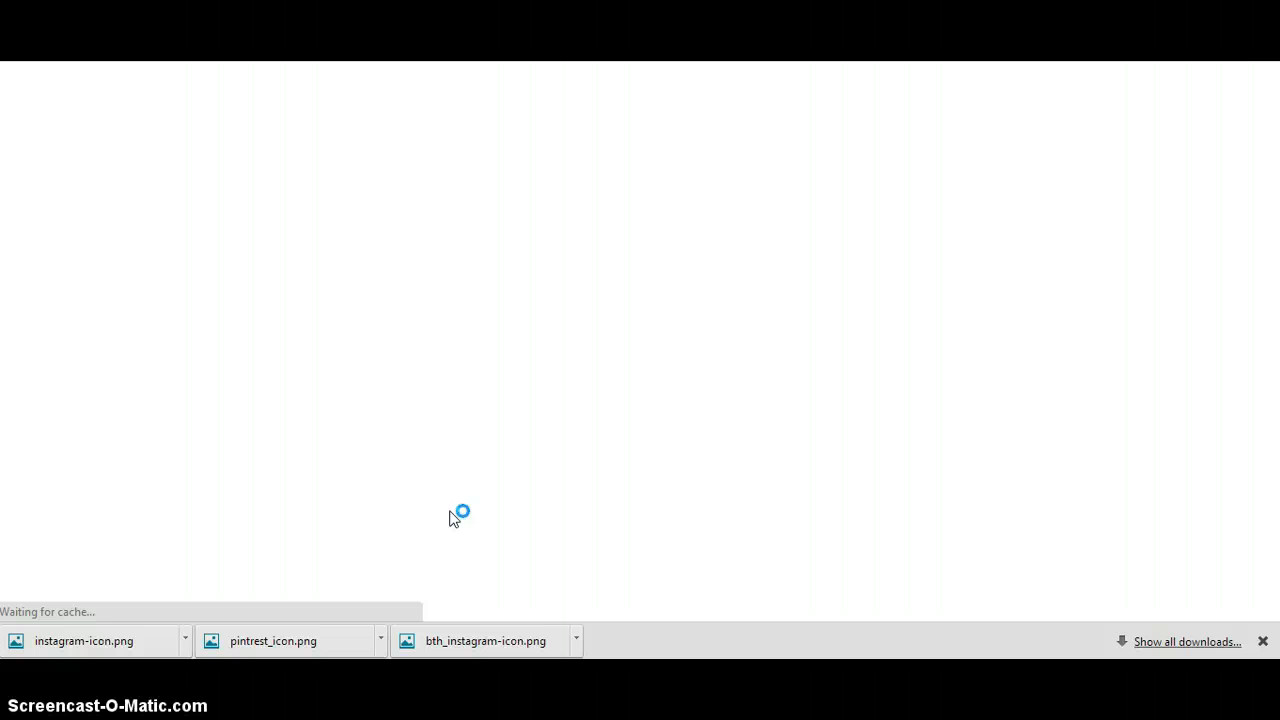
scroll(505, 395, "down", 1)
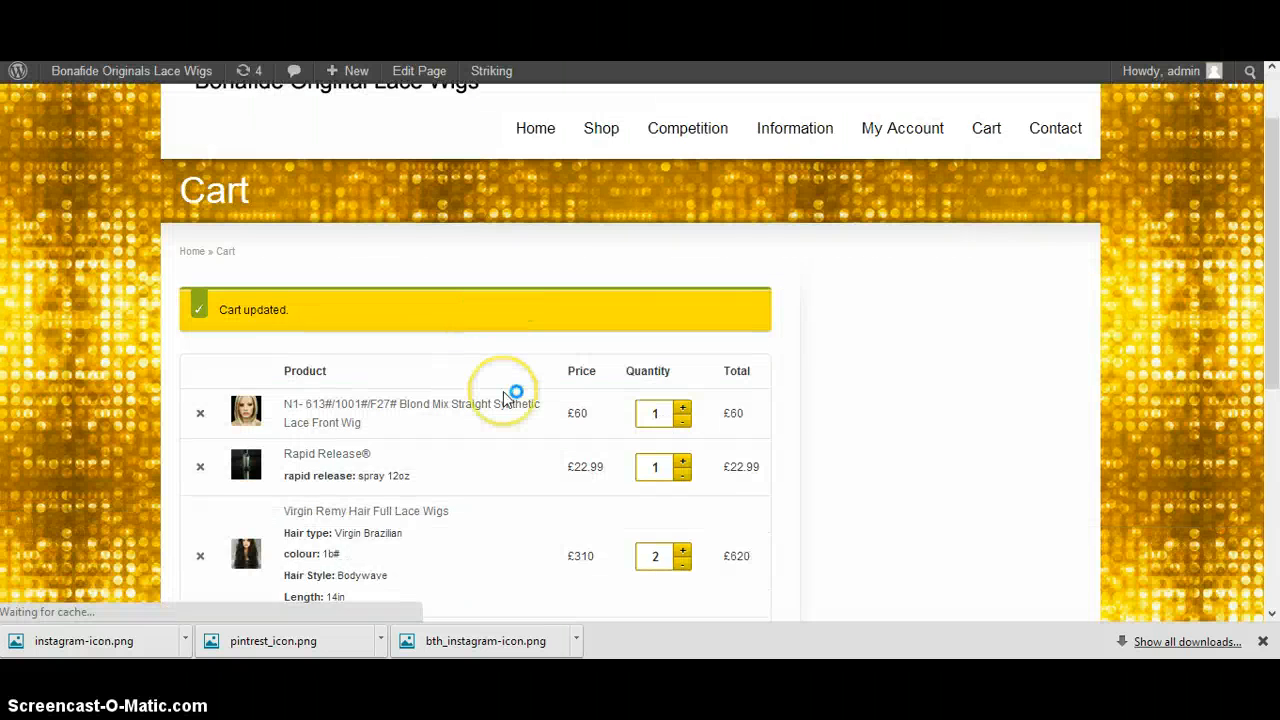
scroll(505, 395, "down", 3)
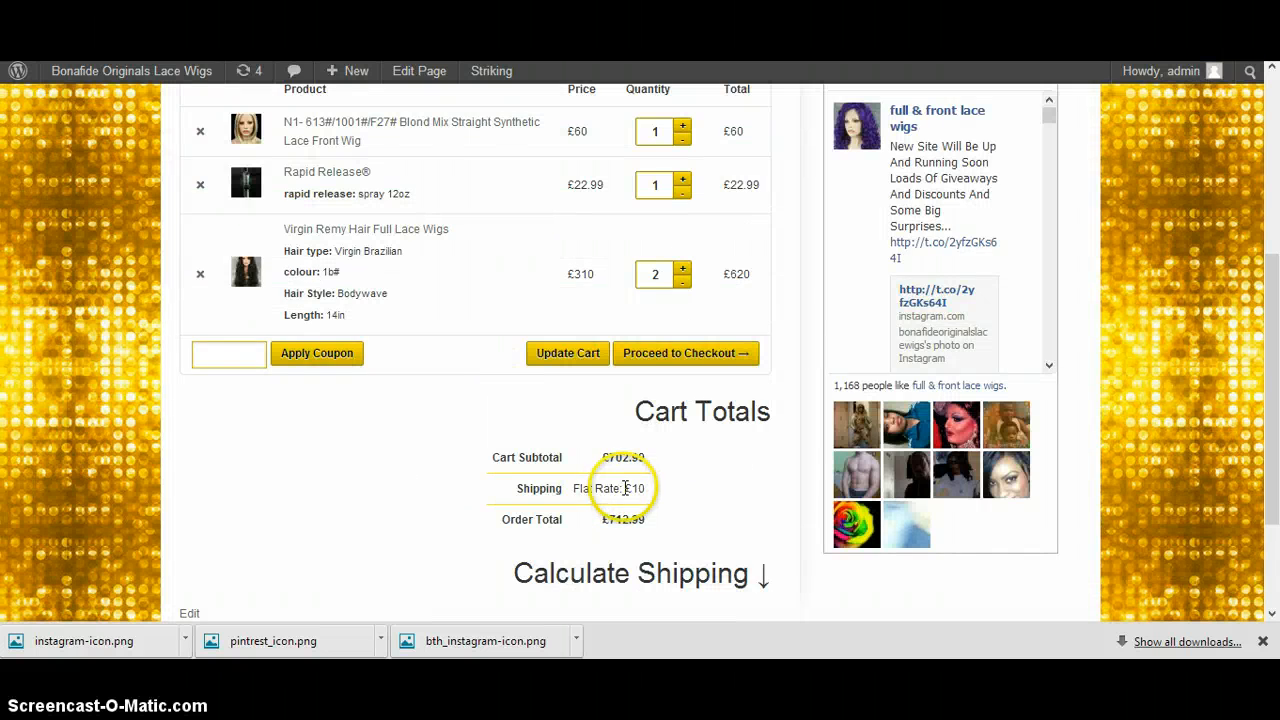
left_click_drag(623, 488, 648, 524)
left_click(680, 466)
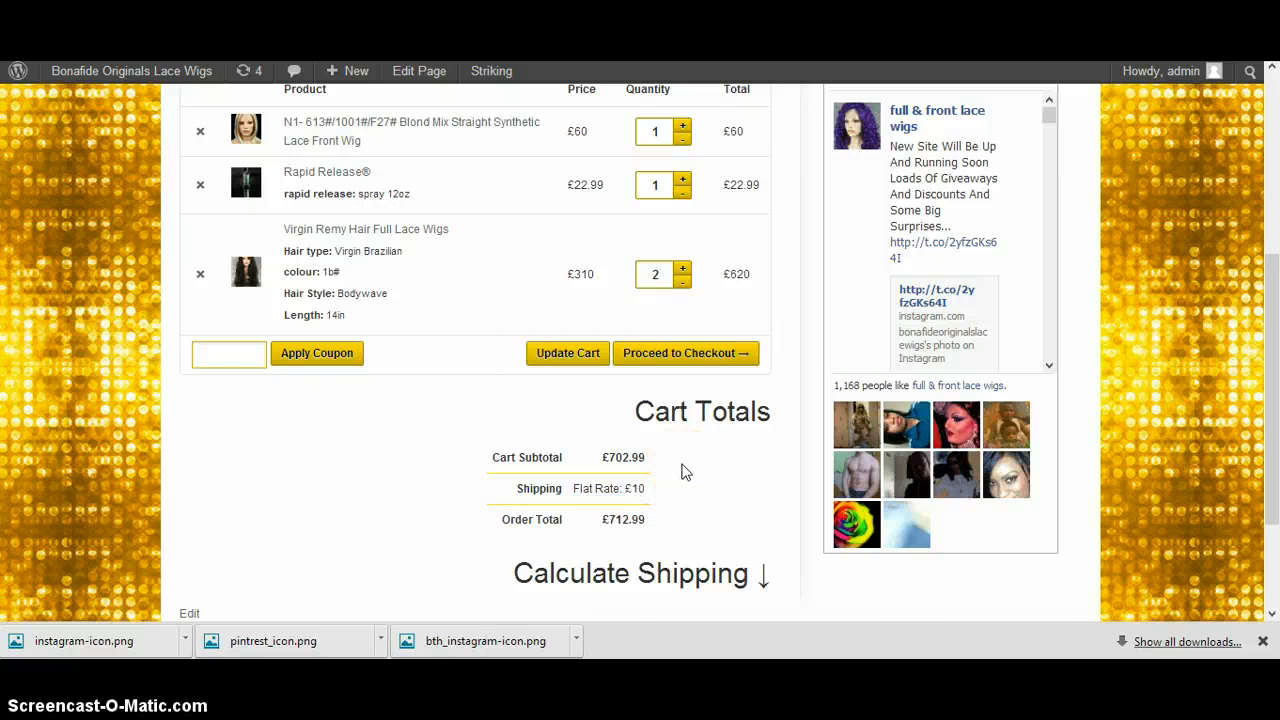
Remove the Virgin Remy Hair Full Lace Wigs from the cart and check the shipping charge for the remaining items
scroll(684, 472, "up", 1)
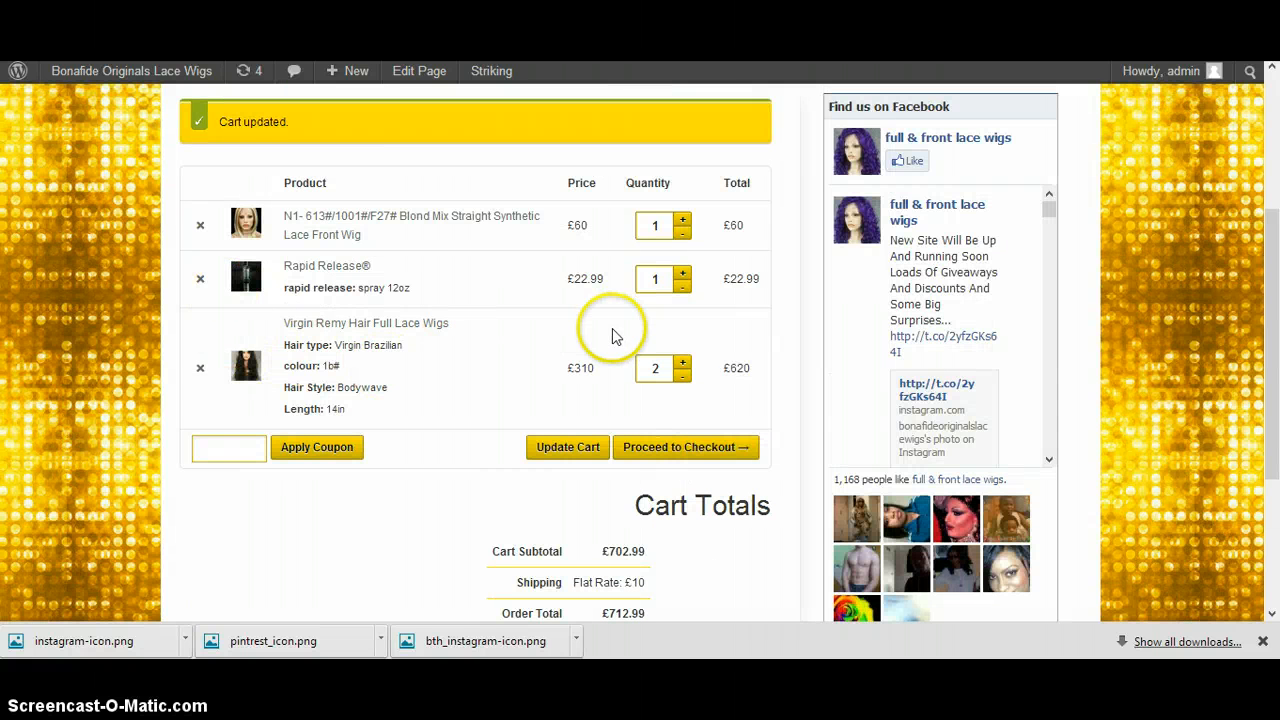
left_click(200, 368)
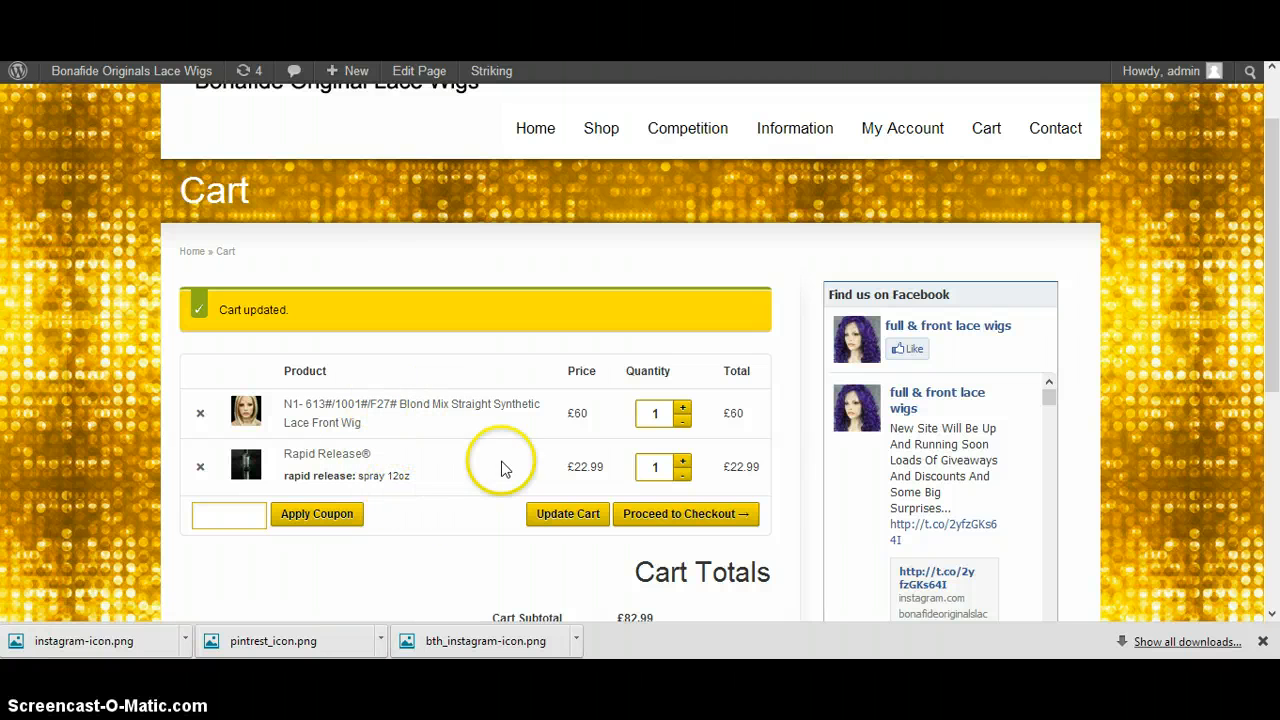
scroll(428, 424, "down", 1)
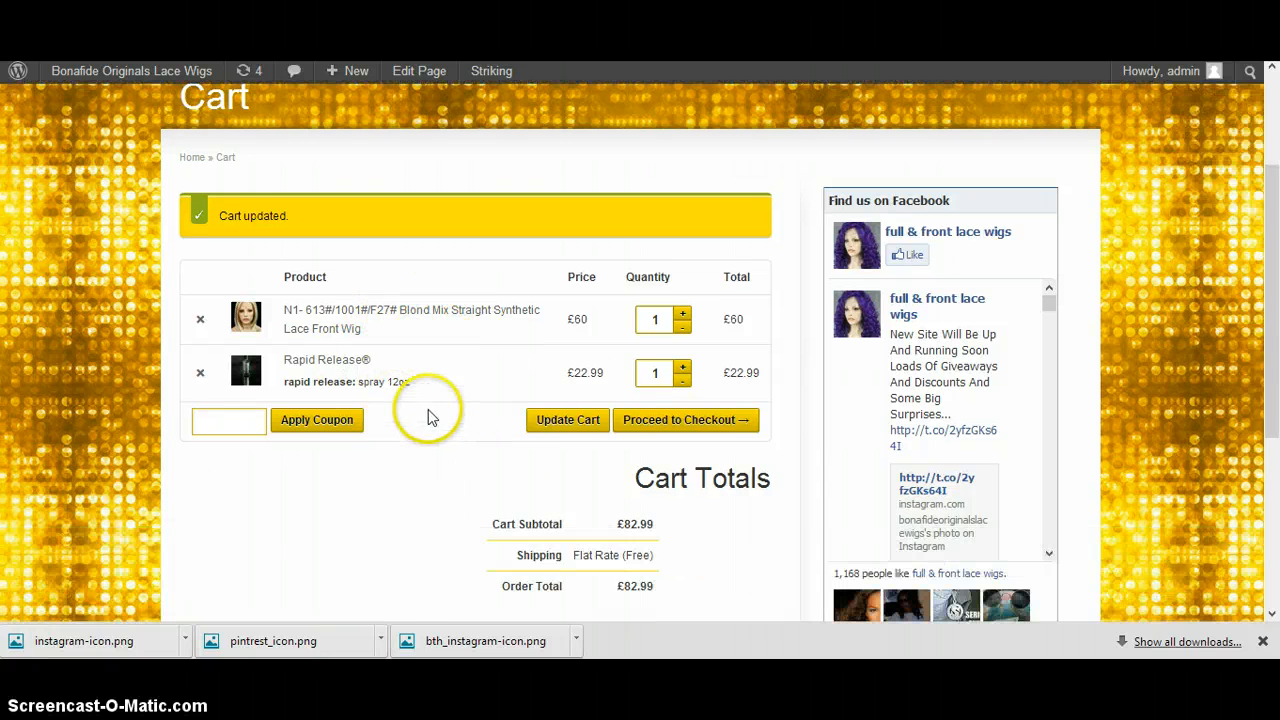
scroll(428, 410, "down", 1)
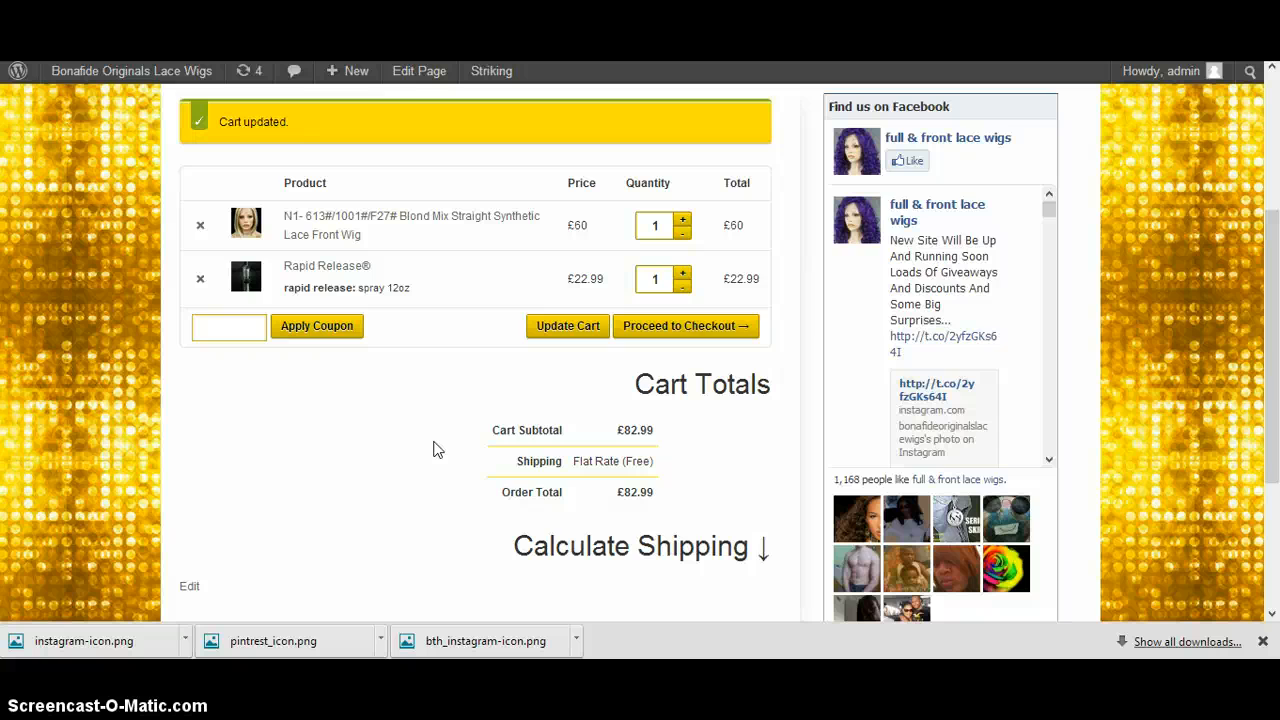
scroll(437, 437, "up", 2)
scroll(471, 400, "down", 3)
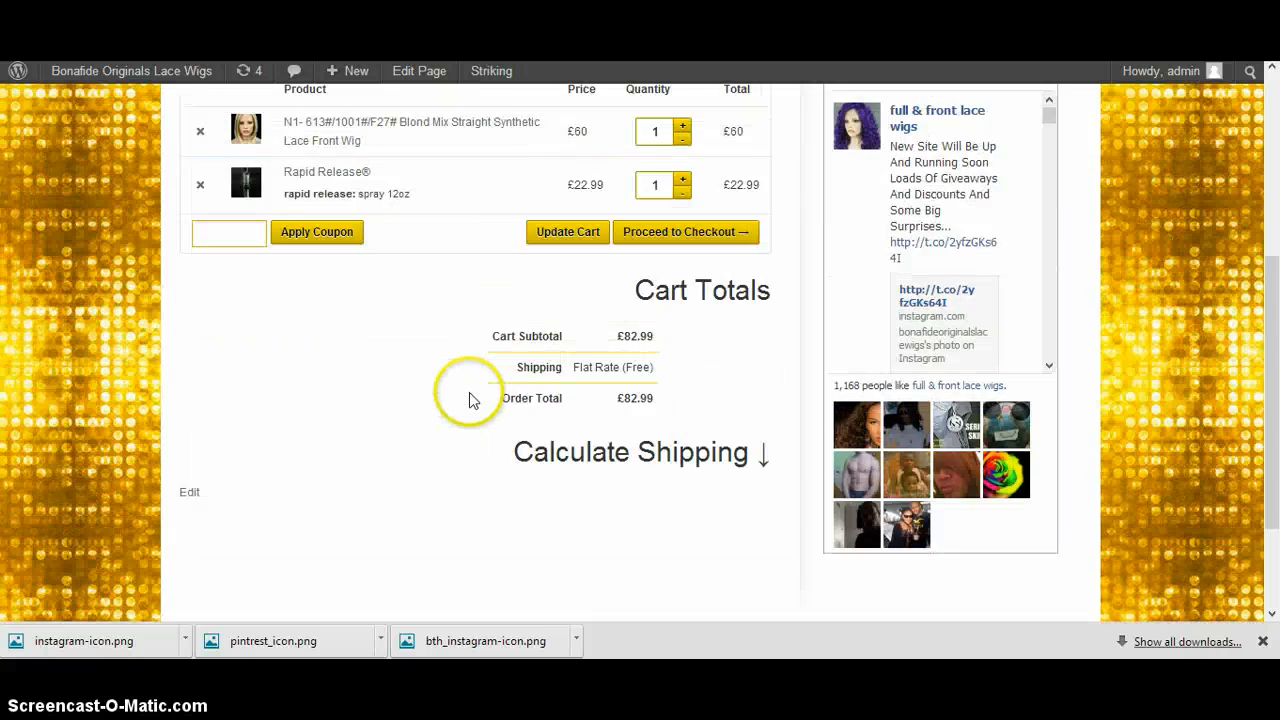
scroll(490, 420, "up", 3)
scroll(400, 330, "down", 2)
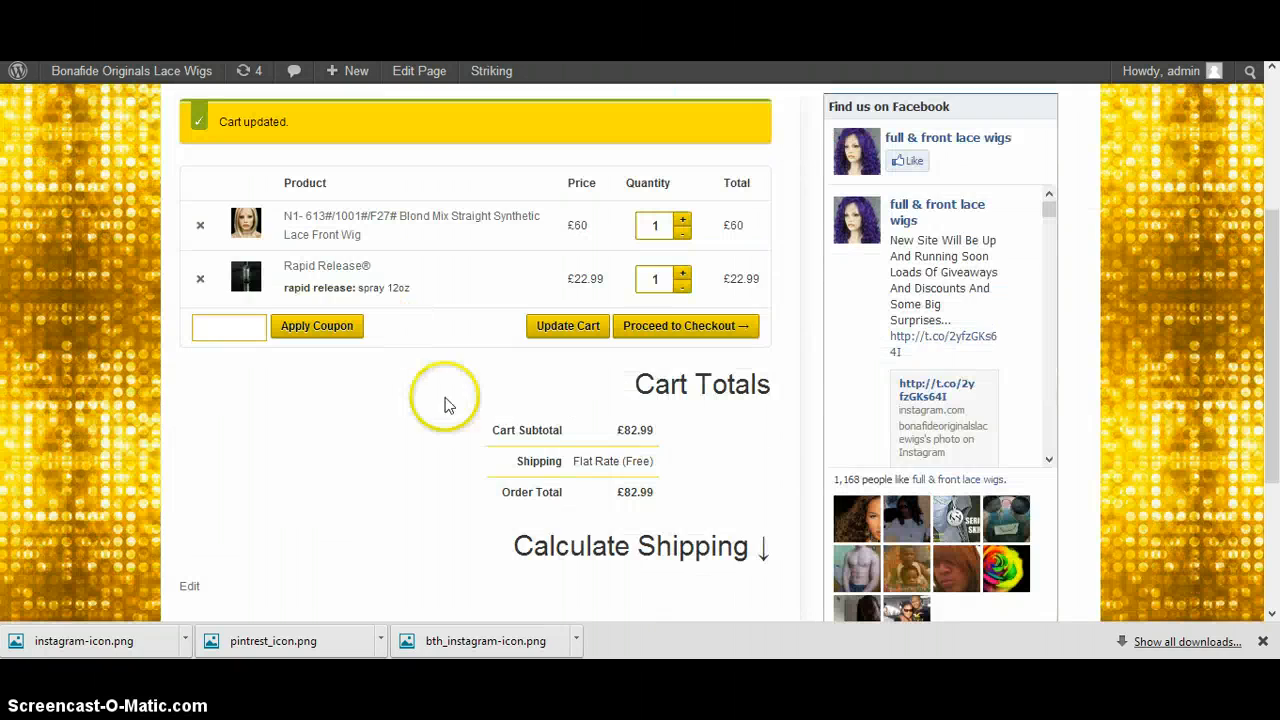
scroll(420, 300, "up", 1)
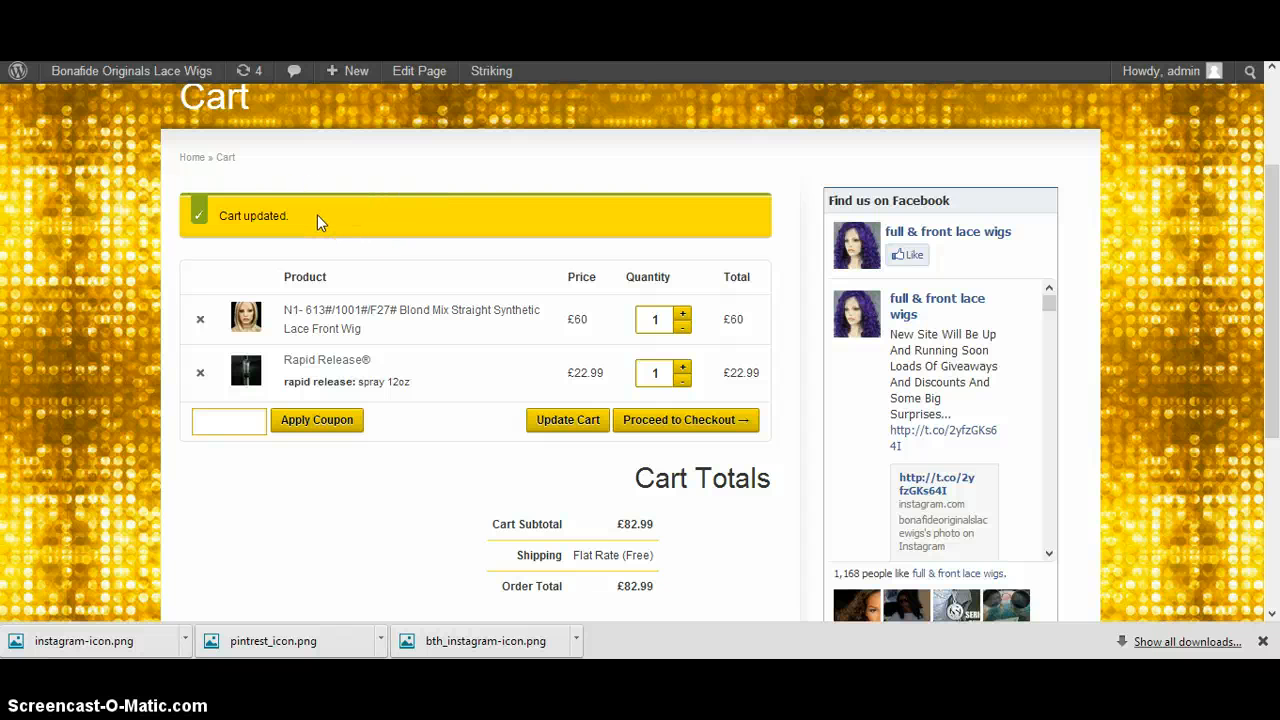